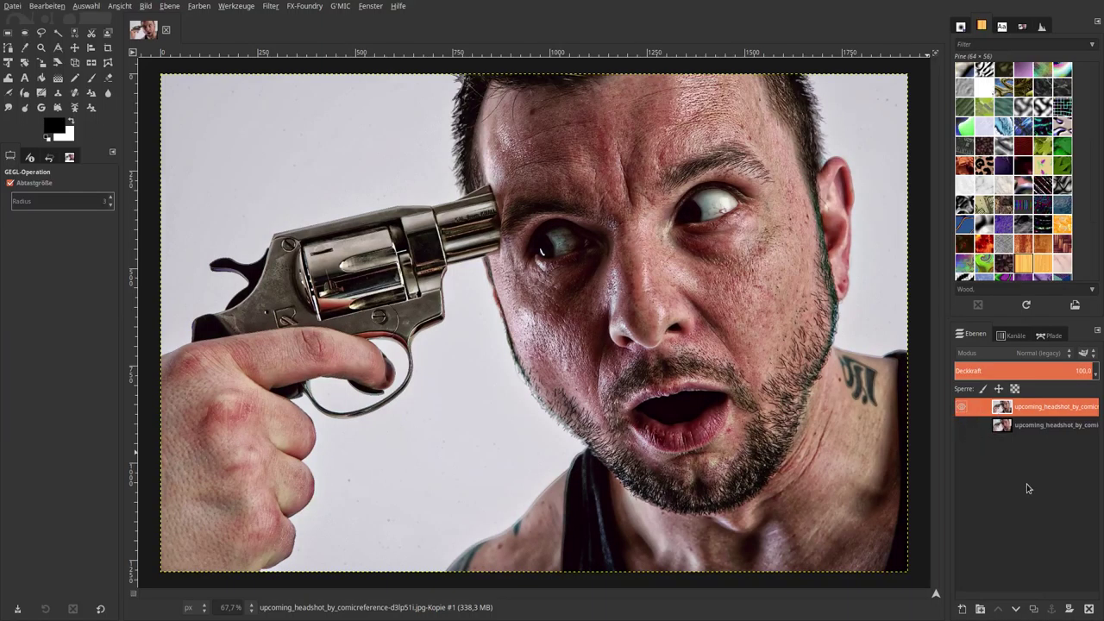
Duplicate the portrait layer and gradient-map the copy to black and white.
click(1034, 609)
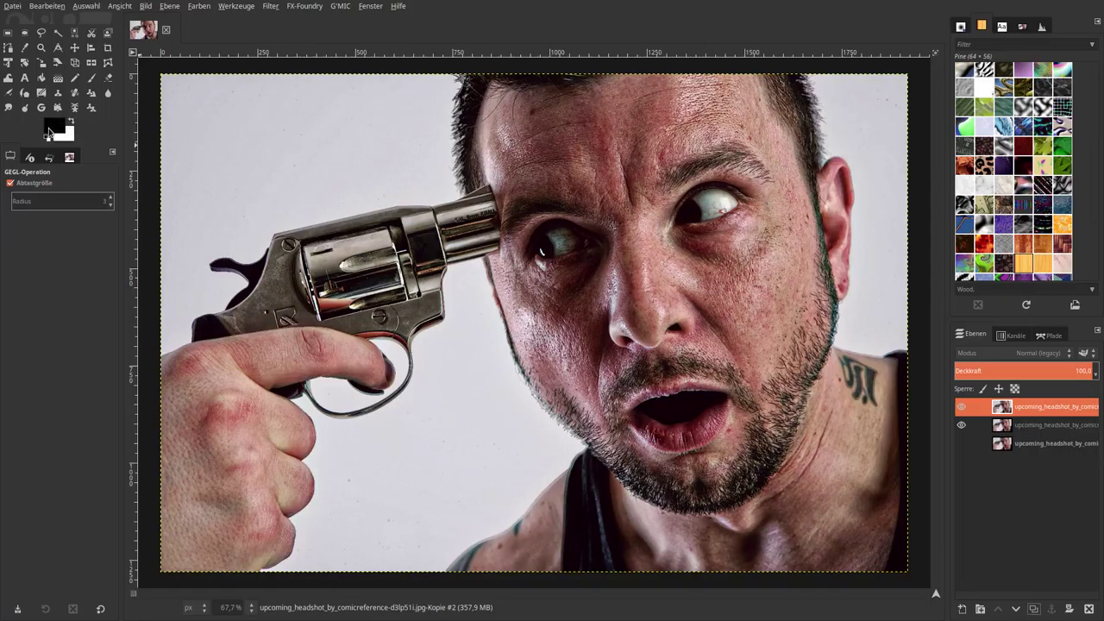
right_click(462, 235)
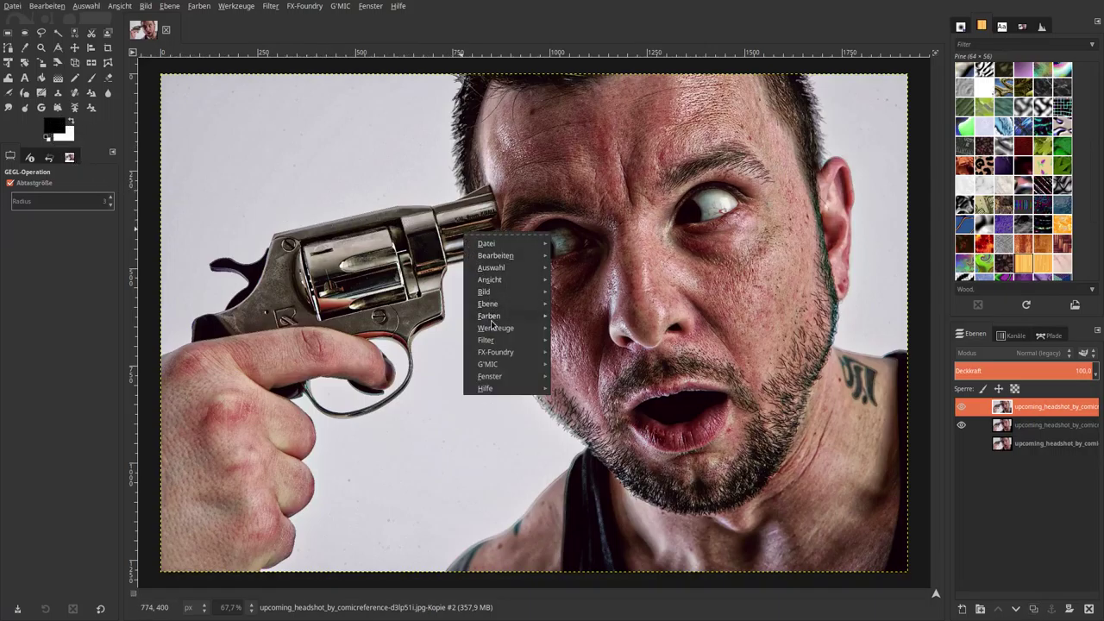
mouse_move(489, 316)
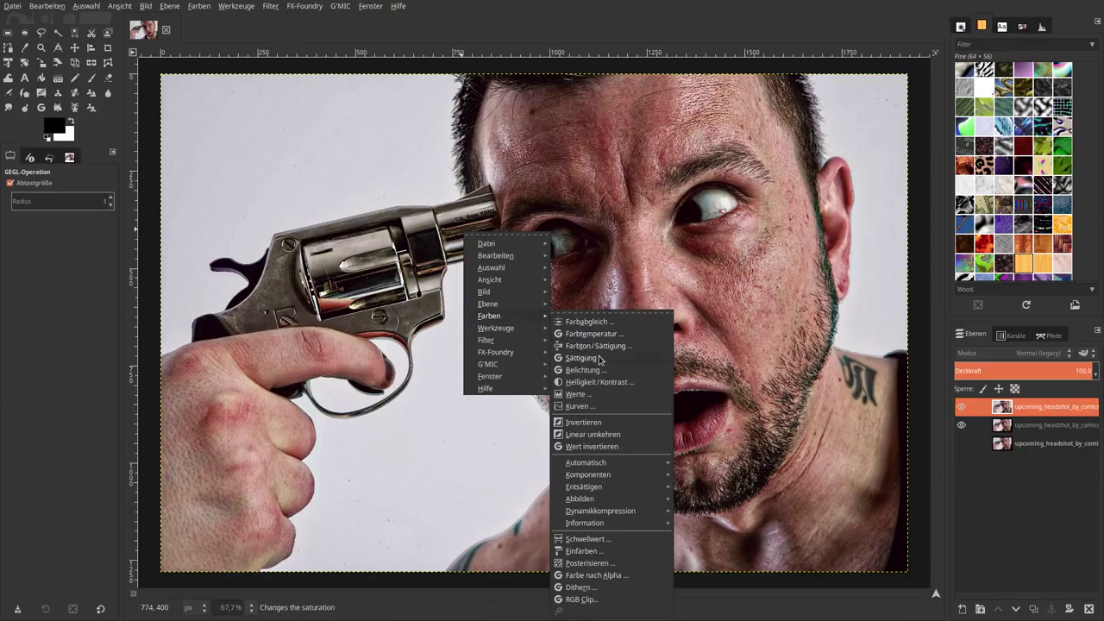
mouse_move(580, 498)
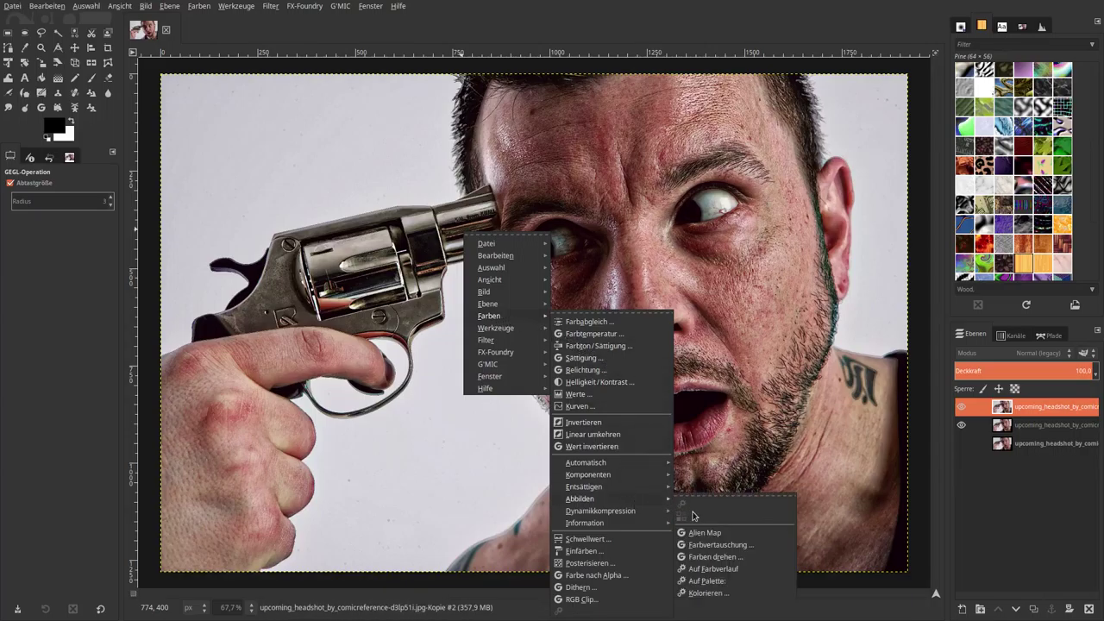
click(734, 571)
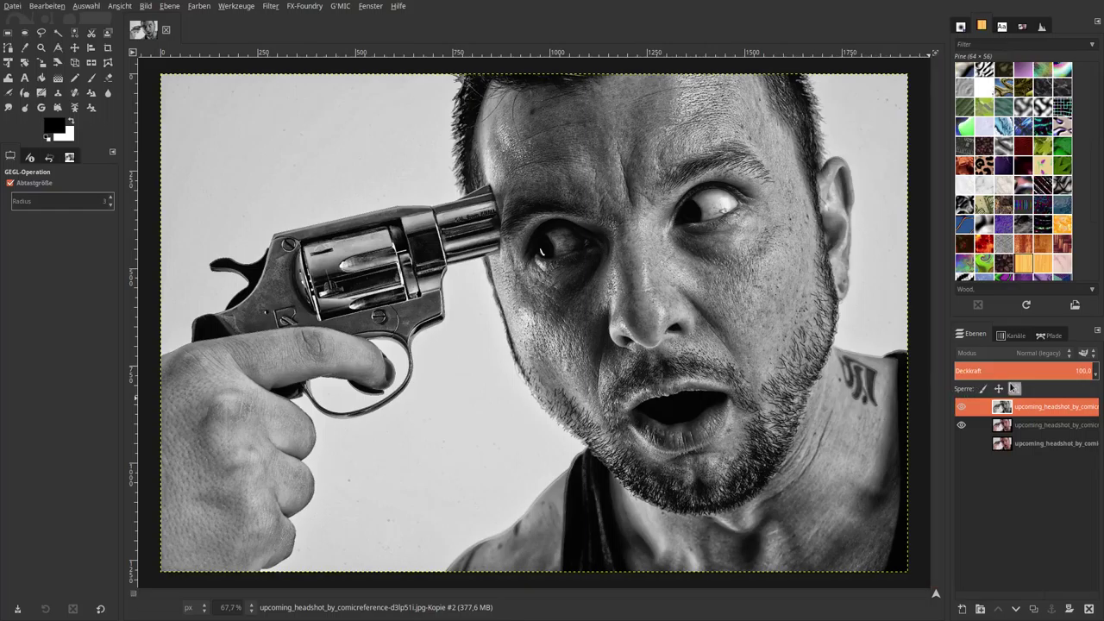
Blend the copy in Hard Light at 60% opacity and merge it down.
click(1069, 355)
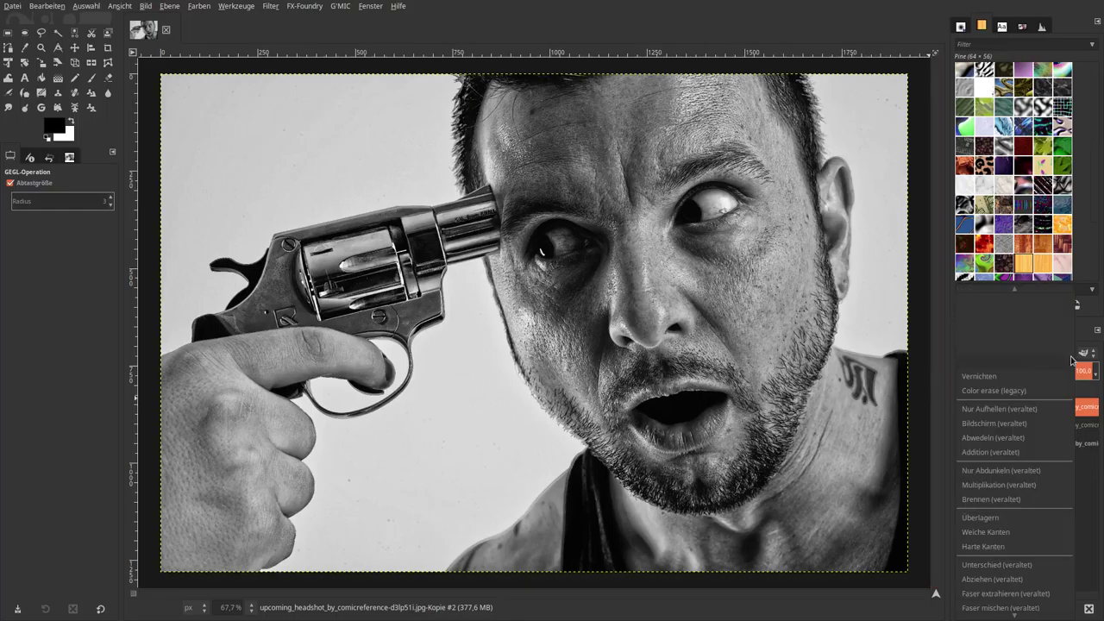
click(1044, 546)
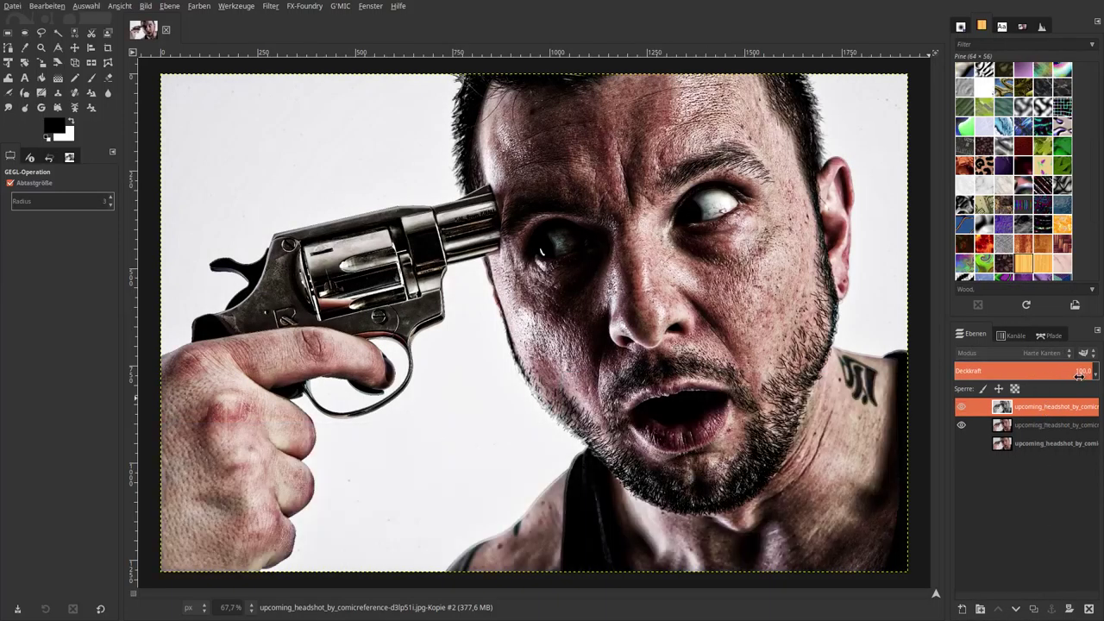
click(1038, 366)
text(60)
key(Return)
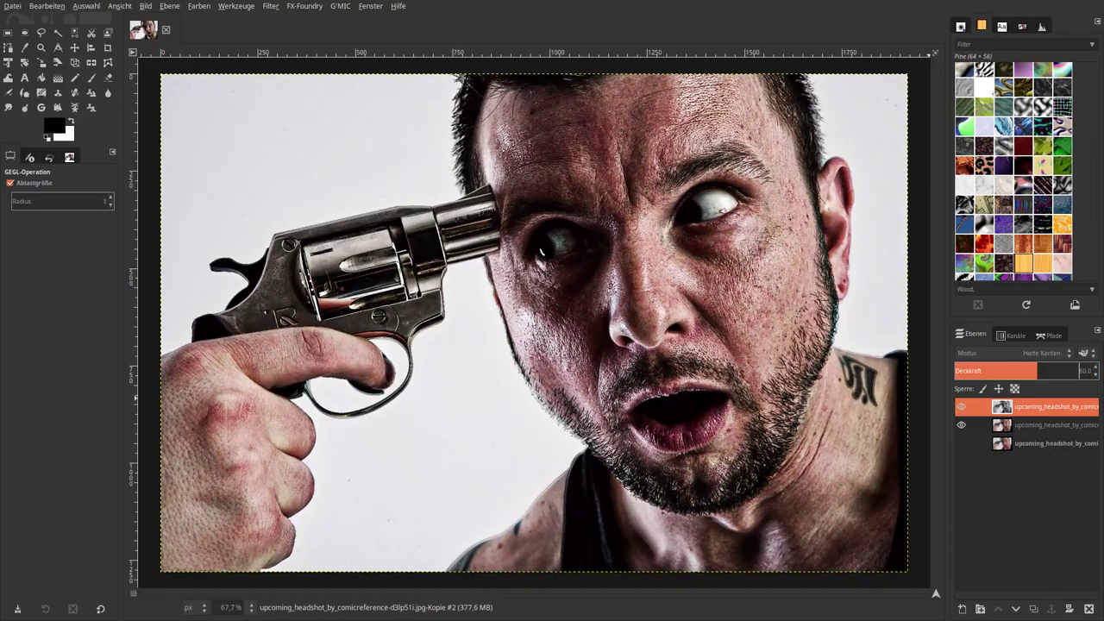
mouse_move(1020, 416)
right_click(1005, 407)
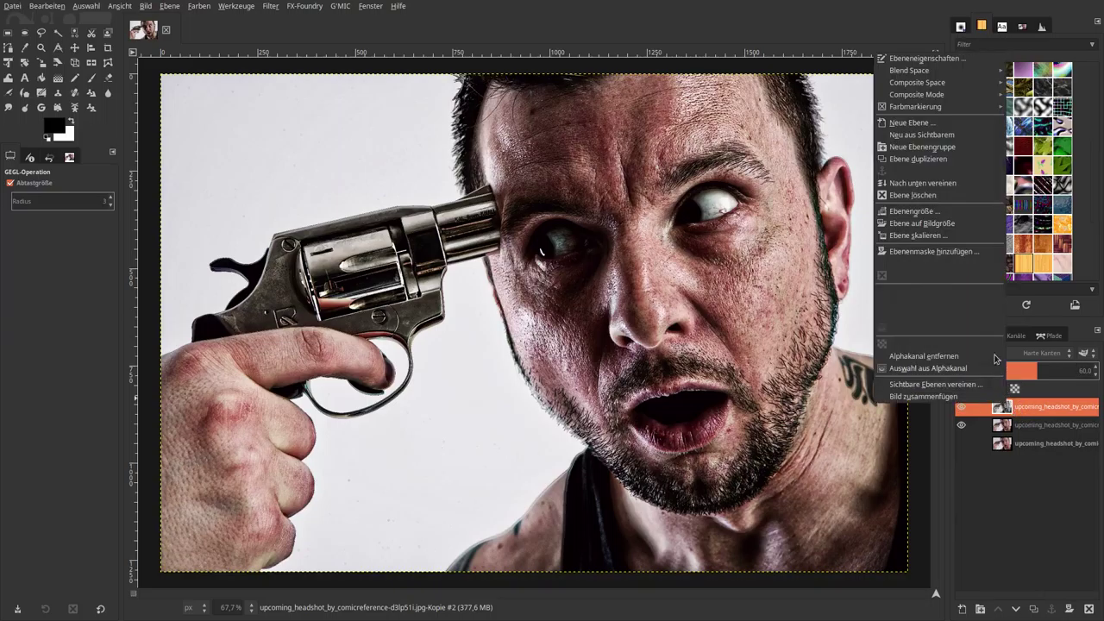
click(947, 184)
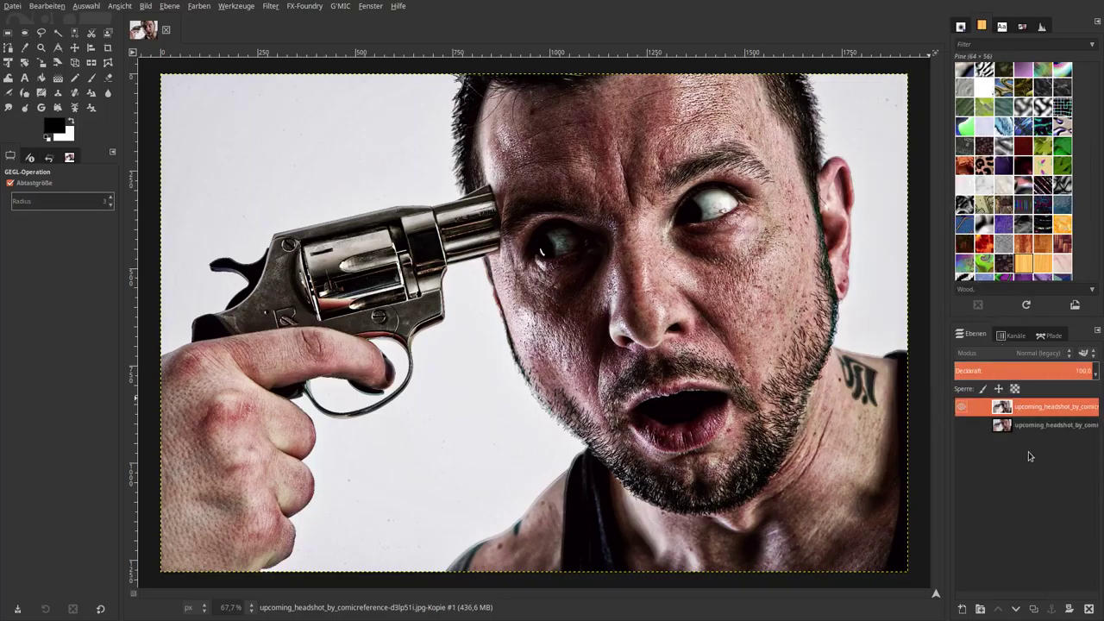
Duplicate the merged portrait and gradient-map the copy to black and white.
click(1033, 609)
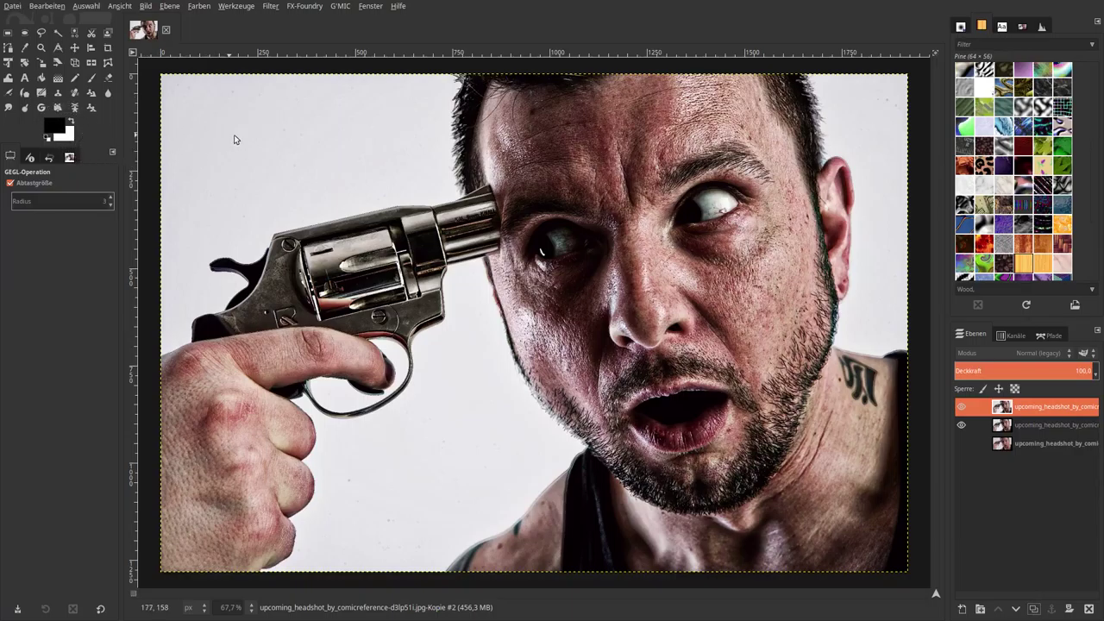
right_click(295, 134)
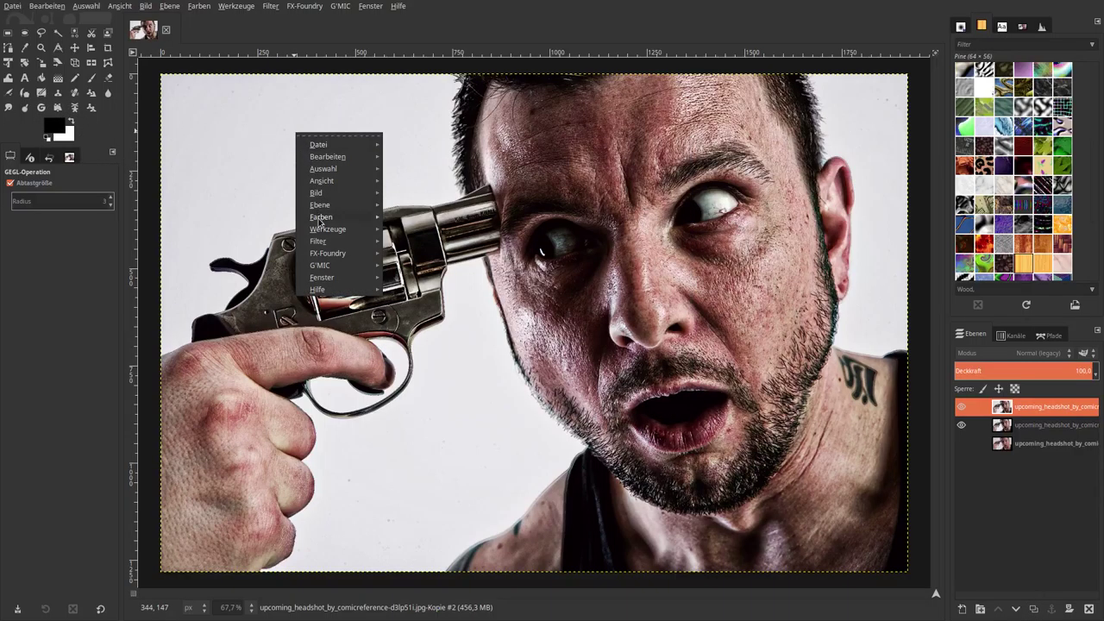
mouse_move(321, 216)
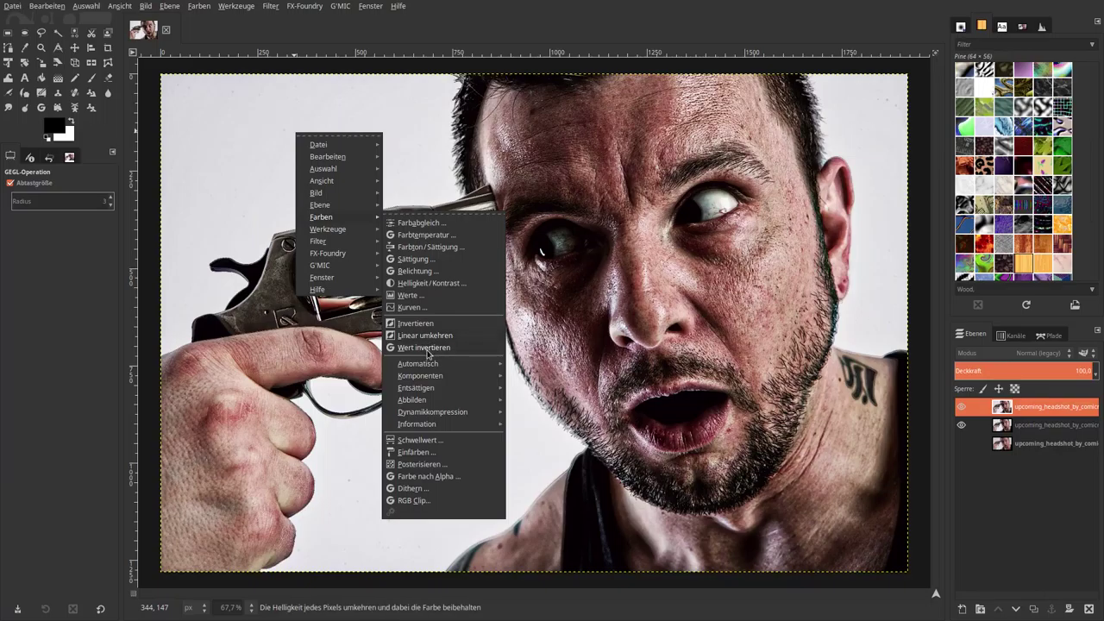
mouse_move(412, 400)
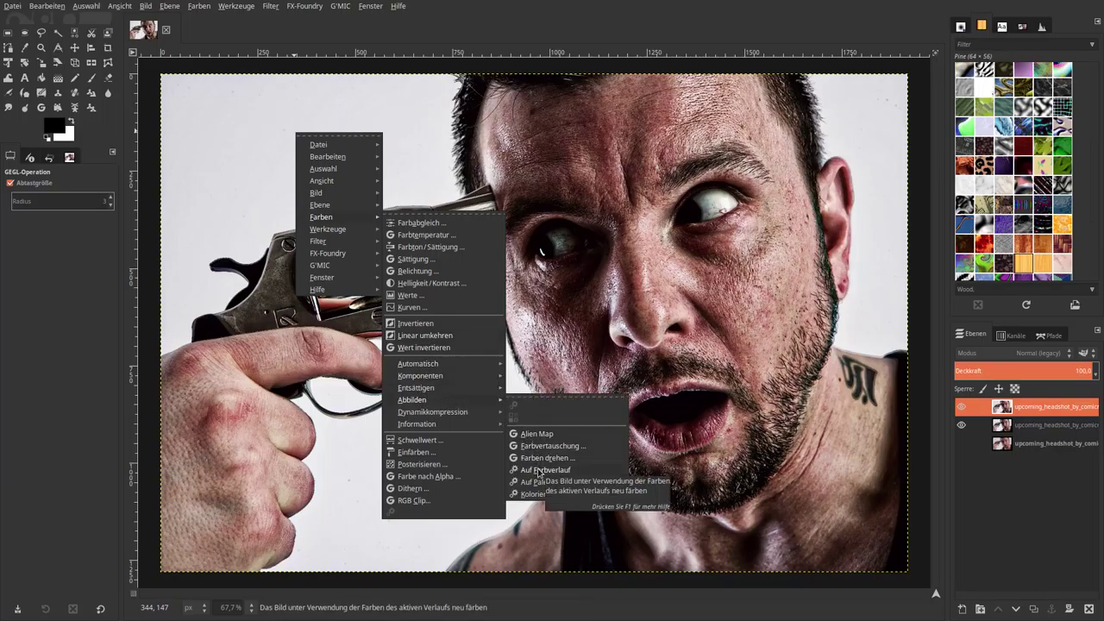
click(539, 471)
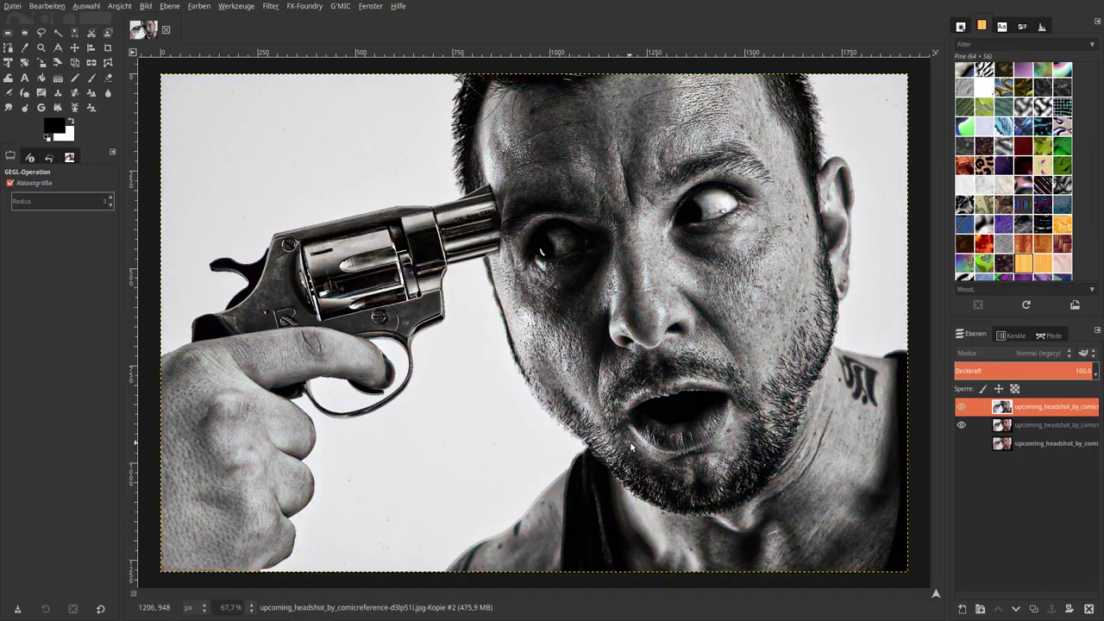
Colorize the copy sepia with an orange (ffa500) tint at saturation 50.
click(194, 9)
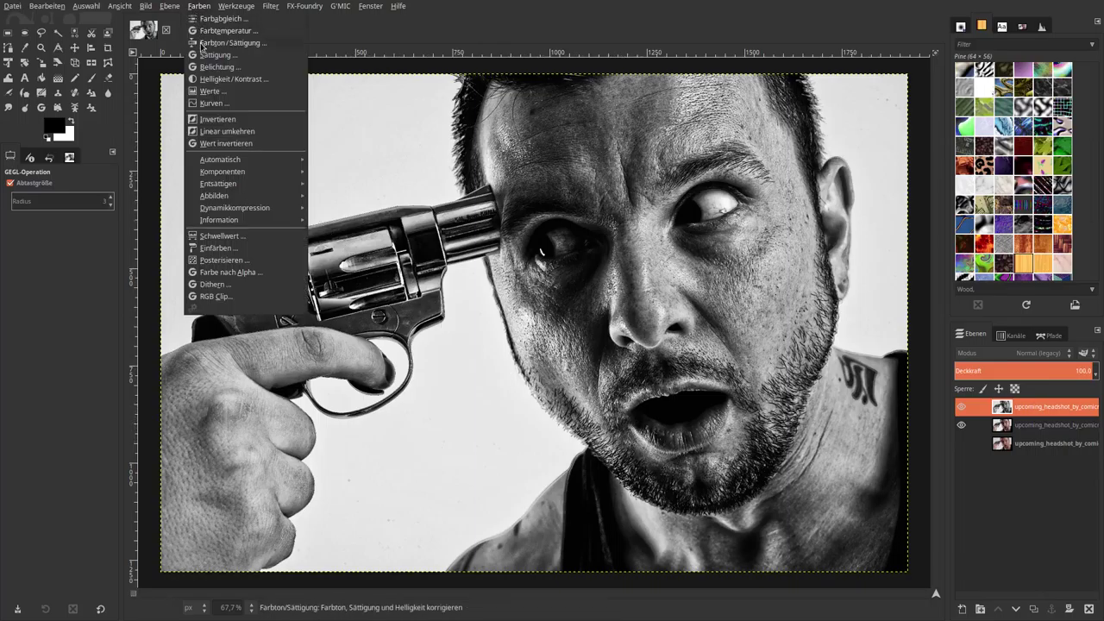
click(219, 248)
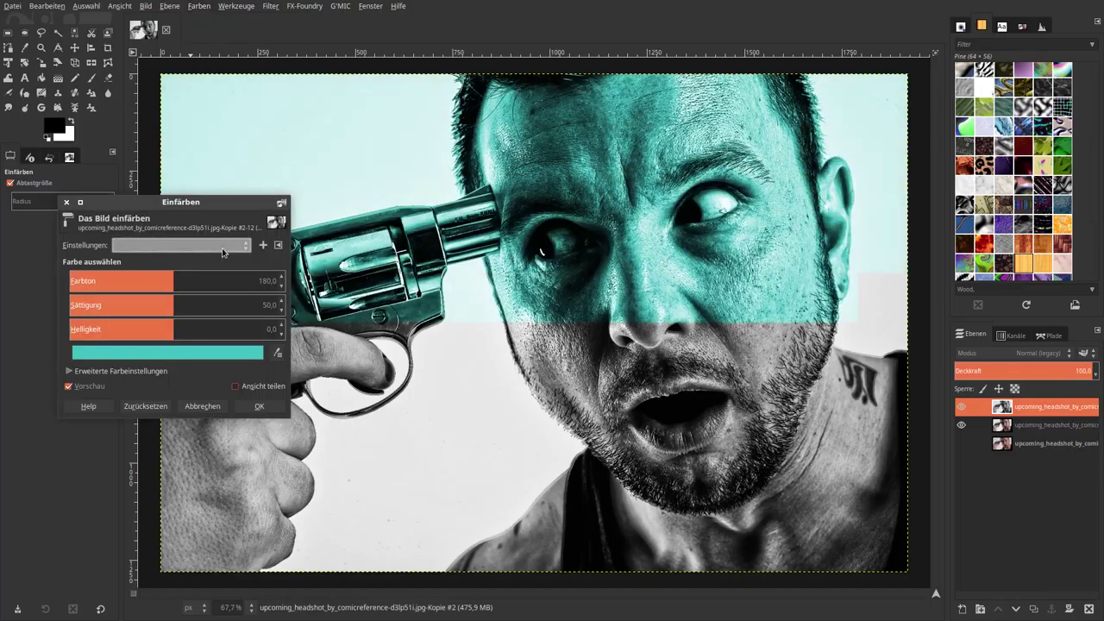
click(250, 352)
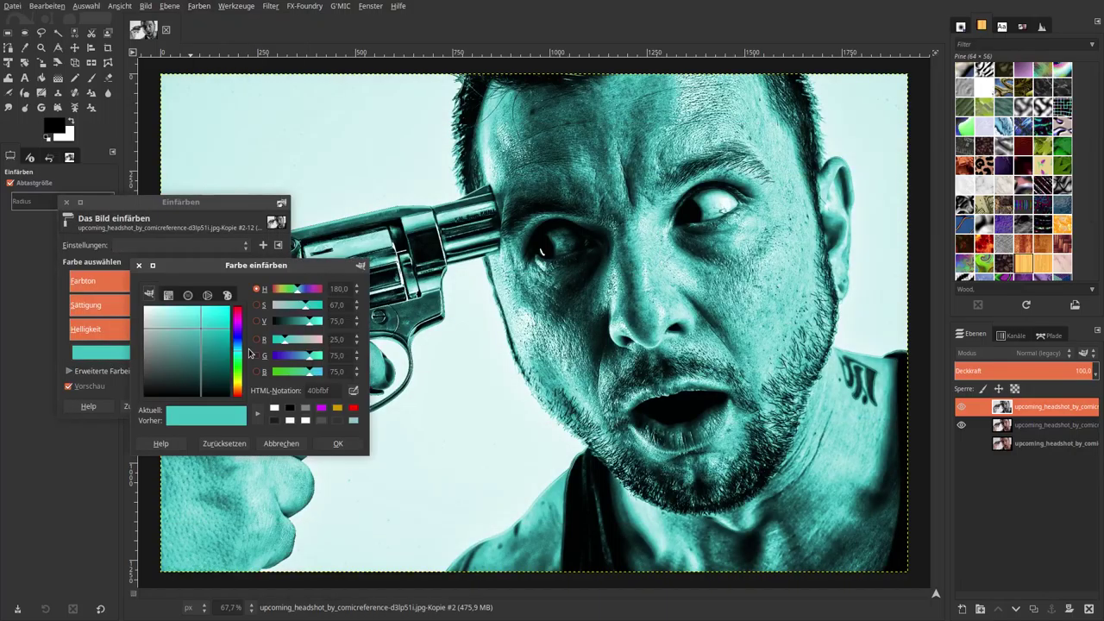
double_click(330, 390)
text(ora)
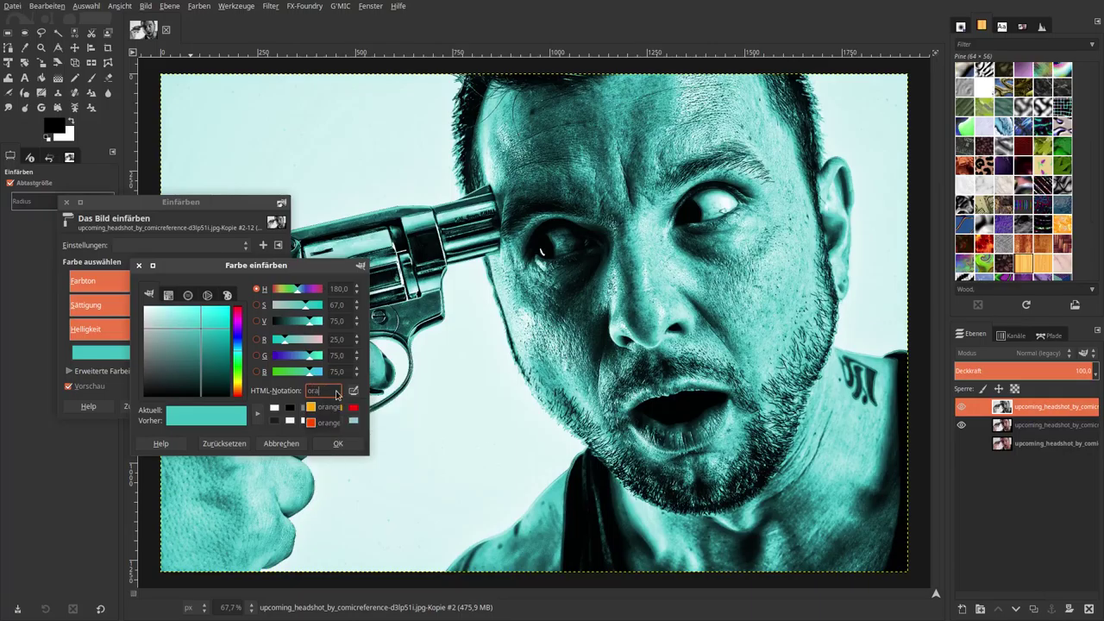
click(327, 407)
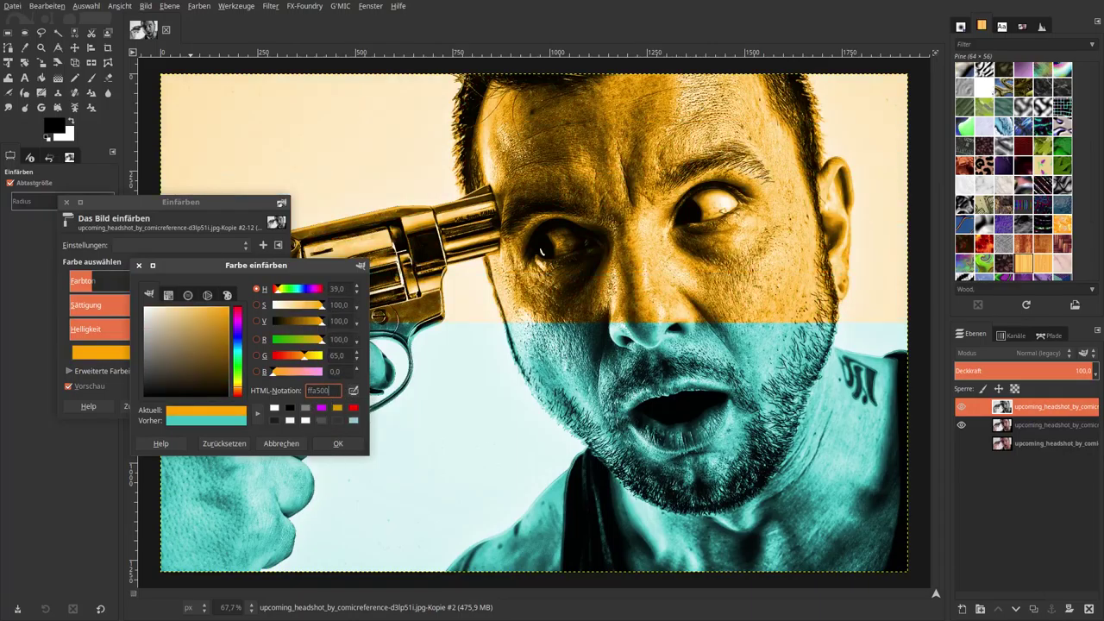
click(343, 444)
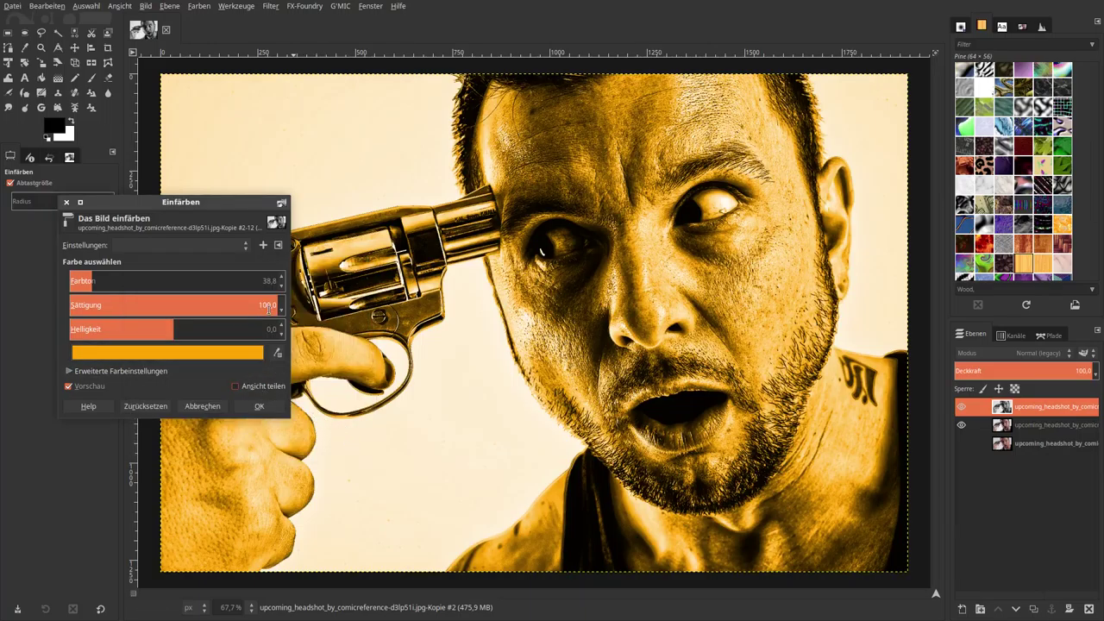
text(50)
key(Return)
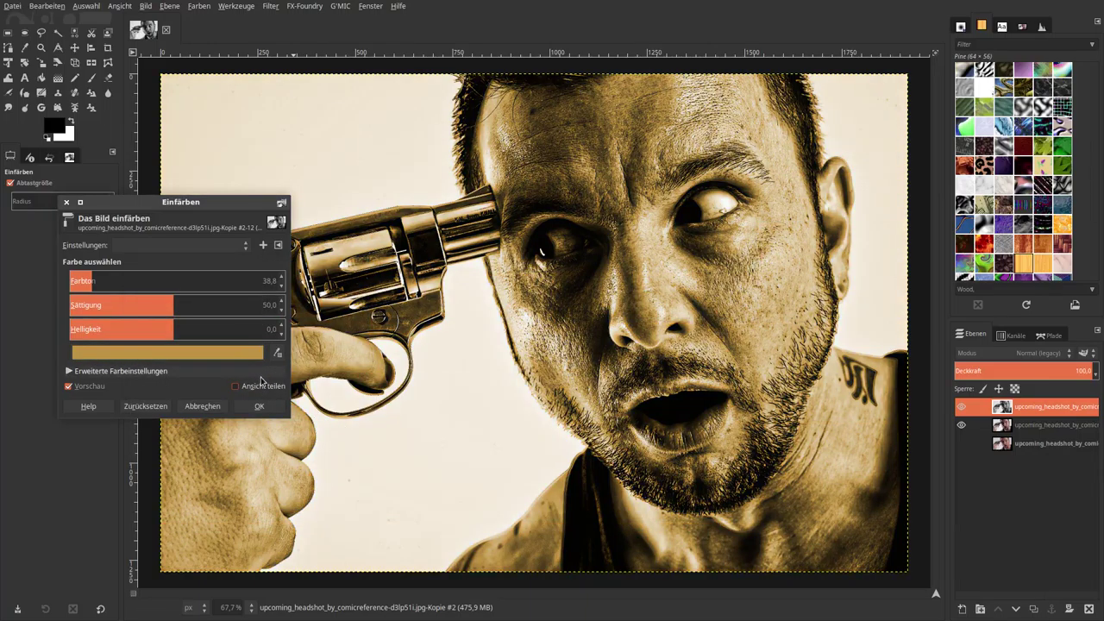
click(258, 406)
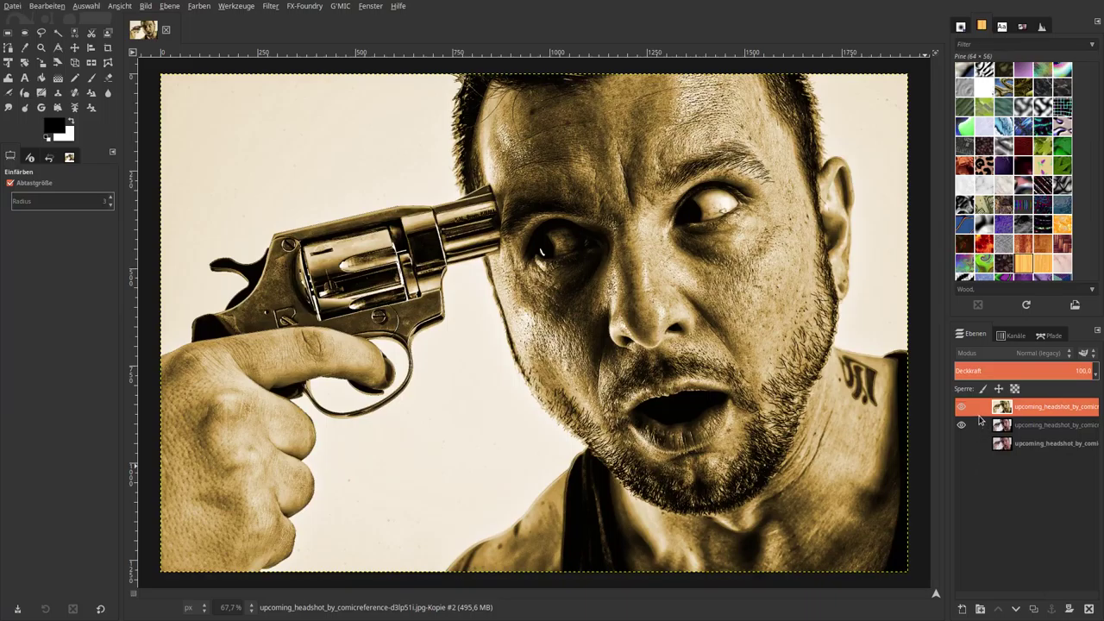
click(1055, 355)
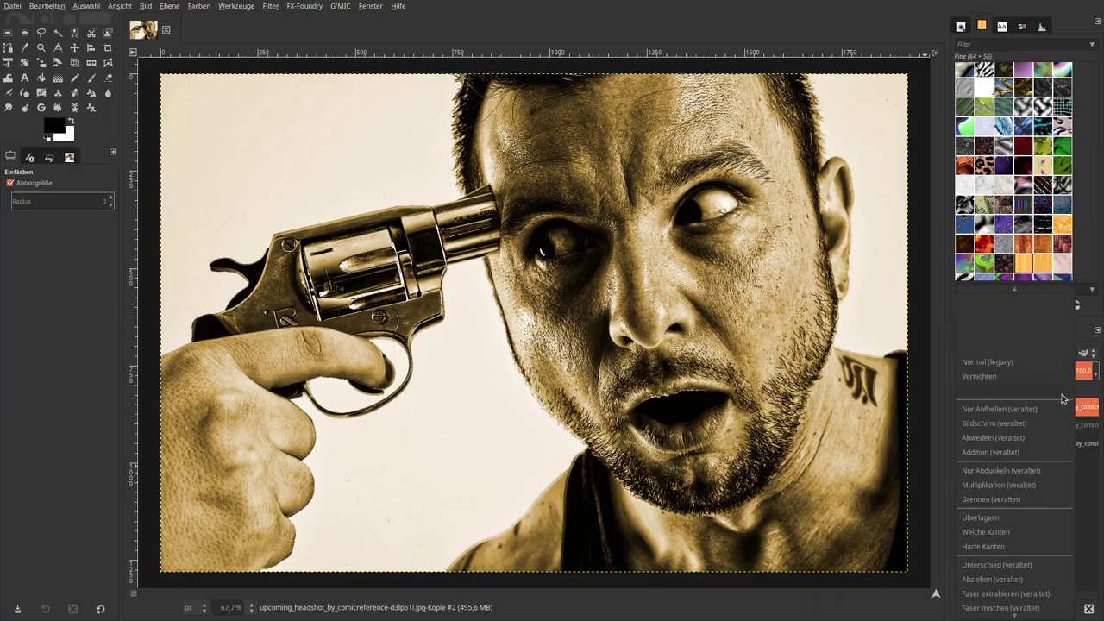
Blend the sepia layer as Multiply at 40% opacity, merge it down, and duplicate the result.
click(1059, 487)
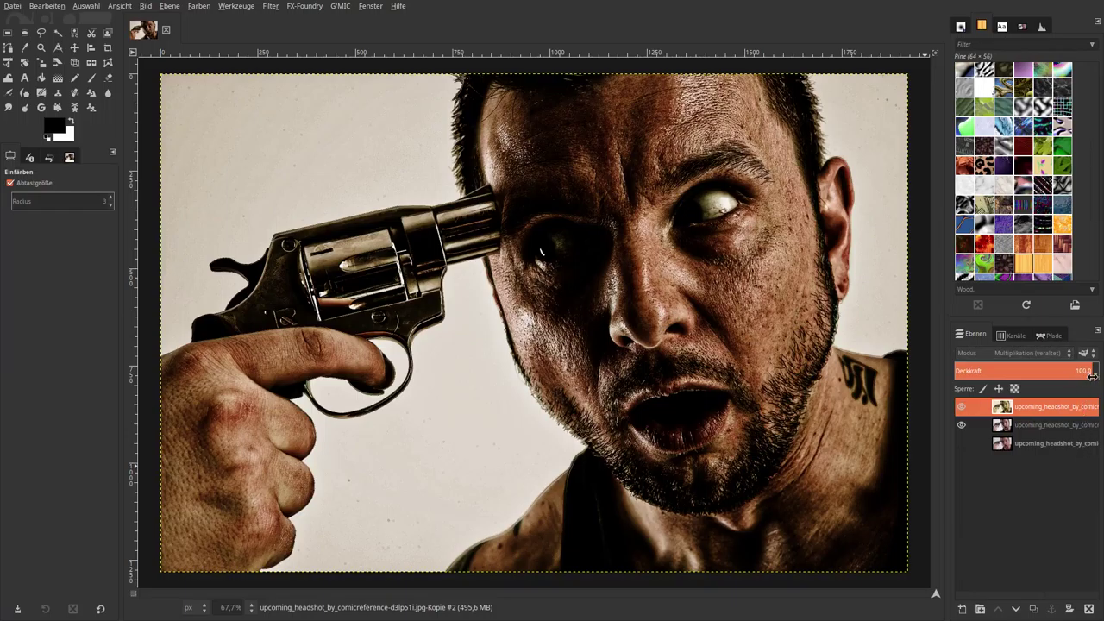
click(1092, 376)
text(40)
key(Return)
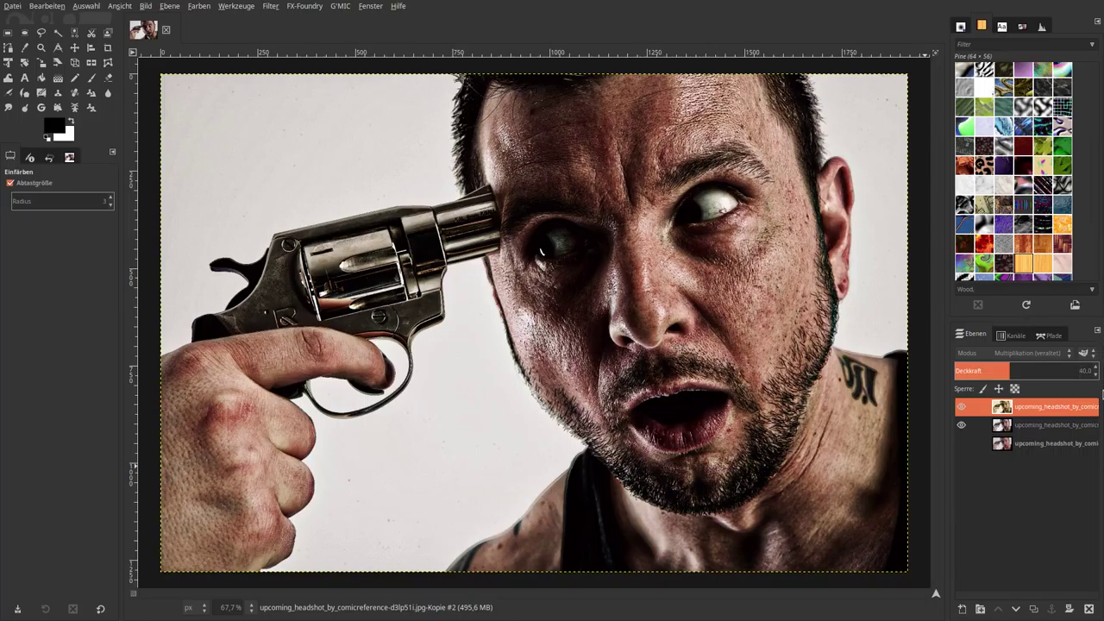
right_click(1007, 412)
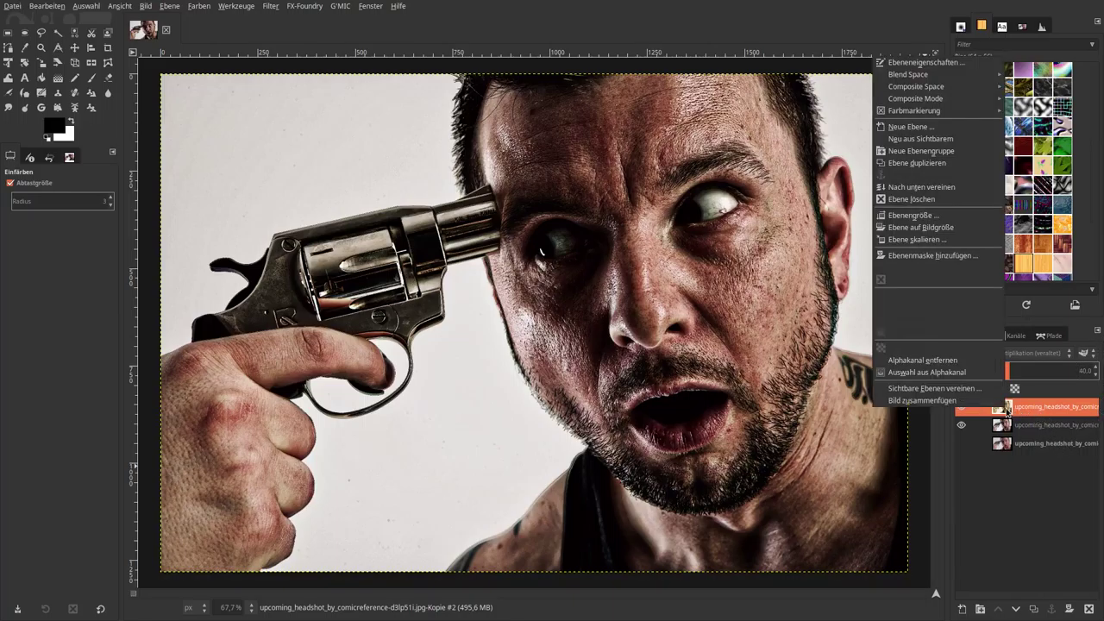
click(941, 188)
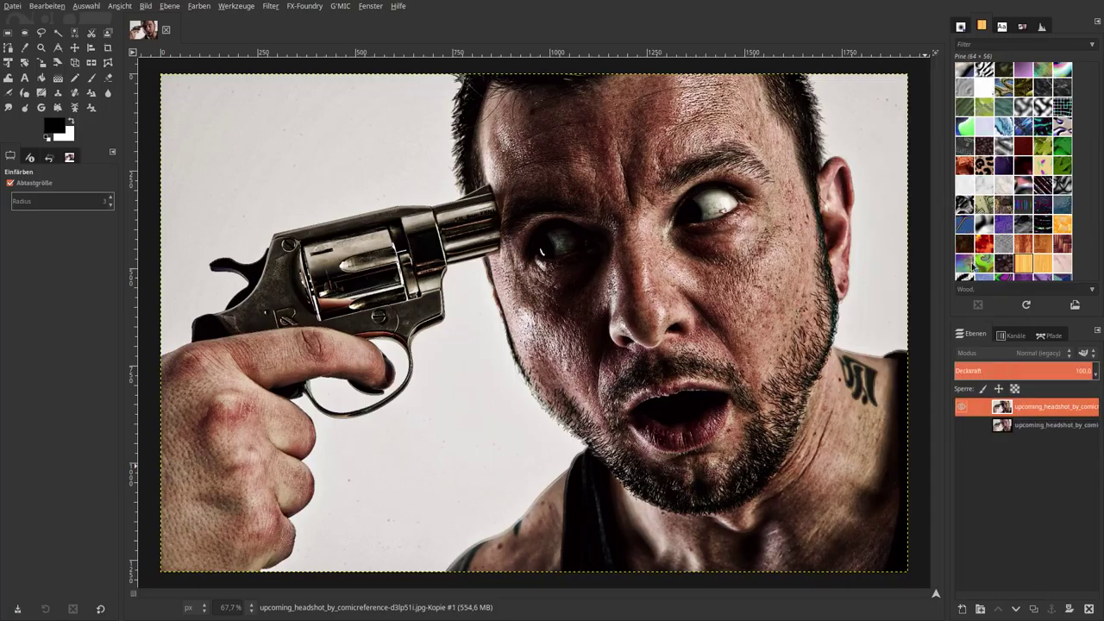
click(1035, 608)
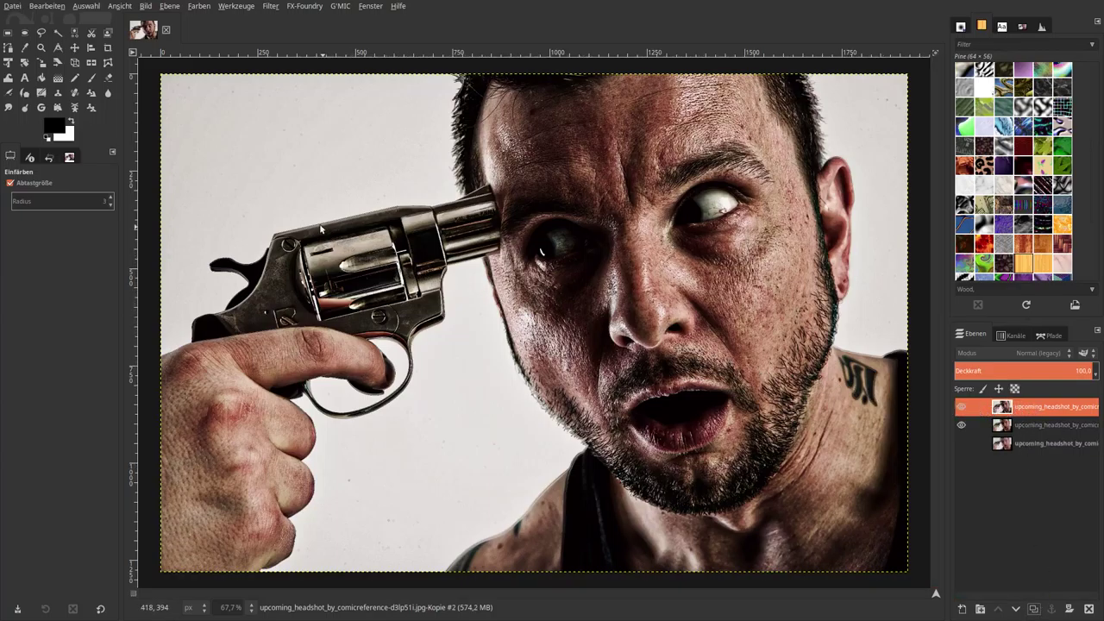
Apply a Gaussian blur of size 10 to the top copy.
click(273, 8)
mouse_move(299, 71)
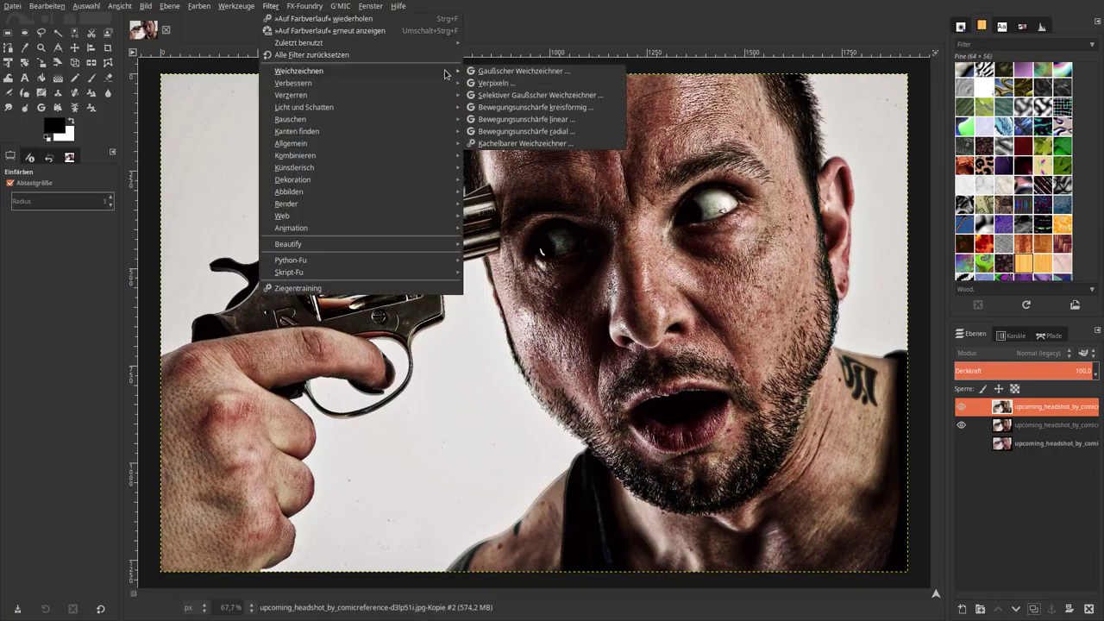
click(481, 72)
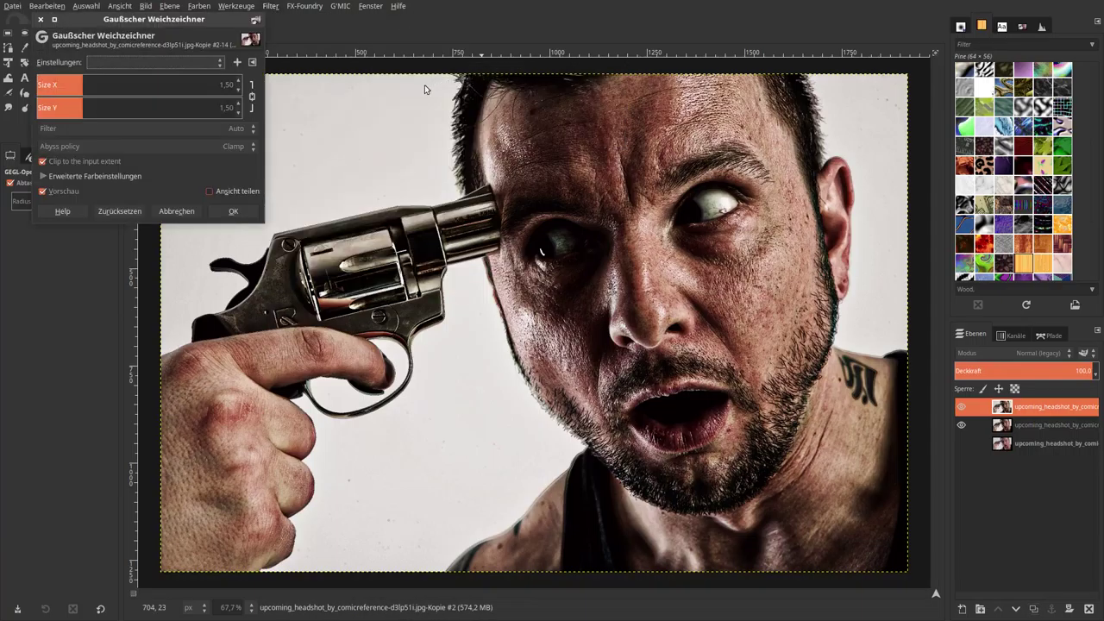
double_click(227, 110)
text(10)
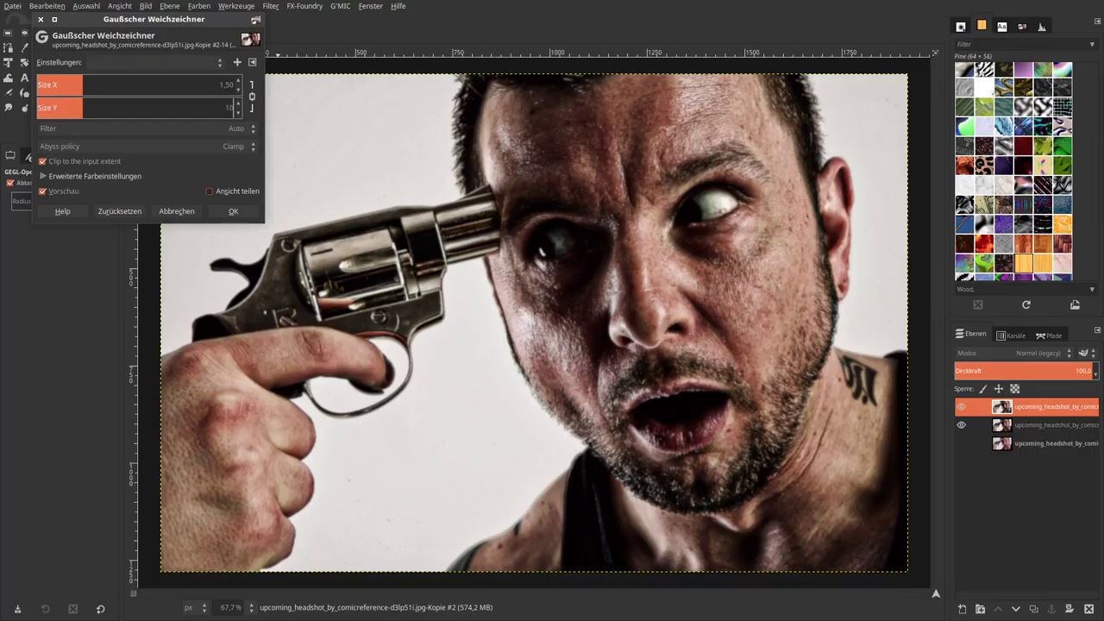
key(Tab)
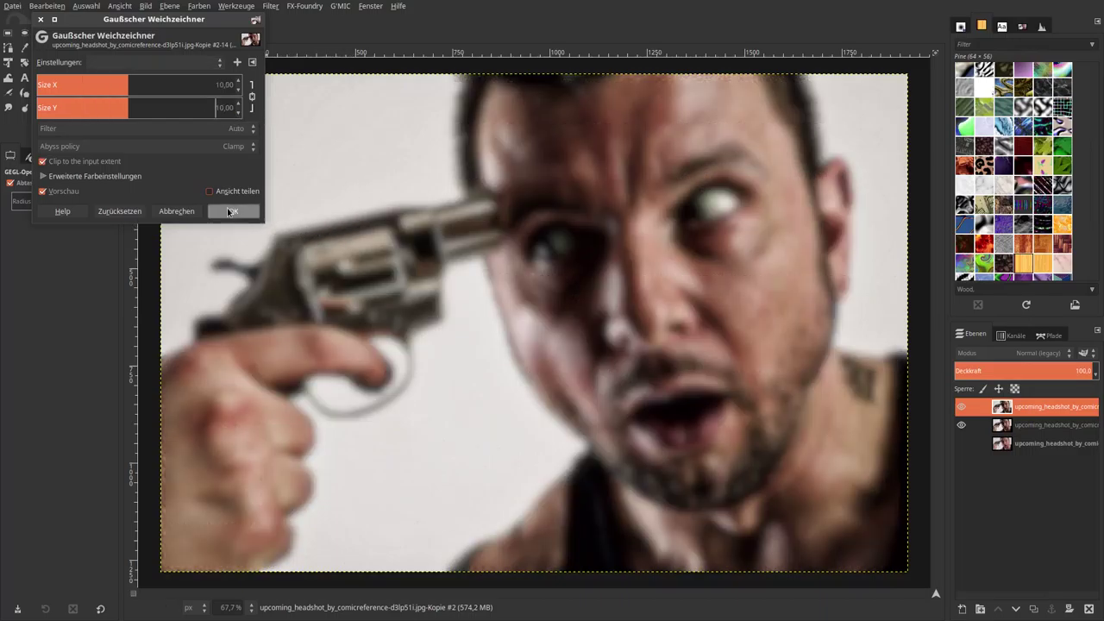
click(231, 211)
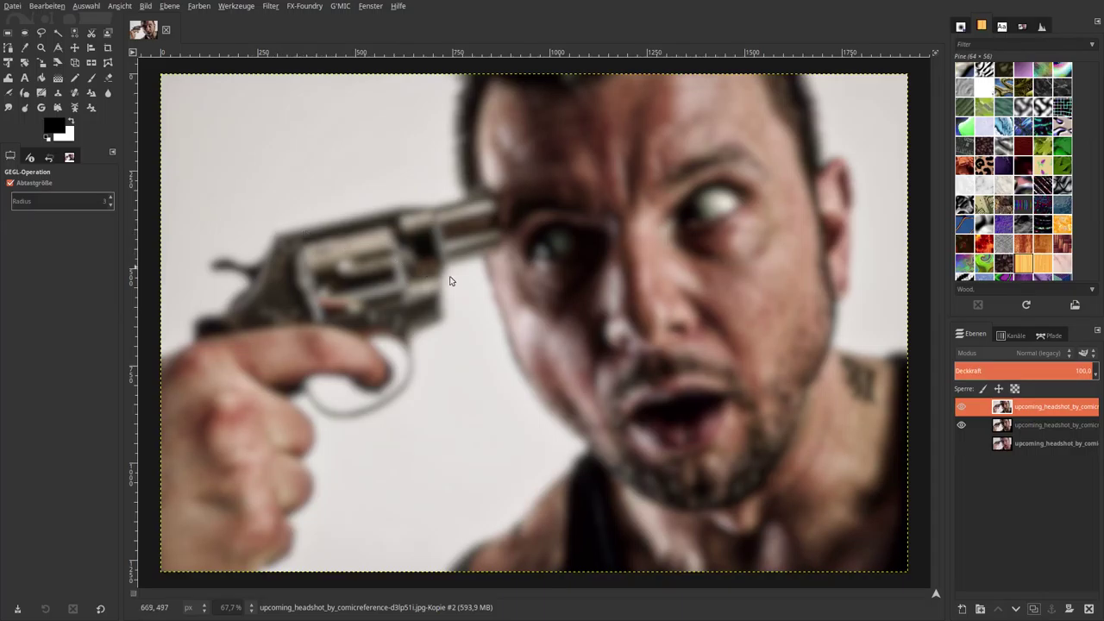
Add a white, full-opacity layer mask to the blurred layer.
right_click(1053, 412)
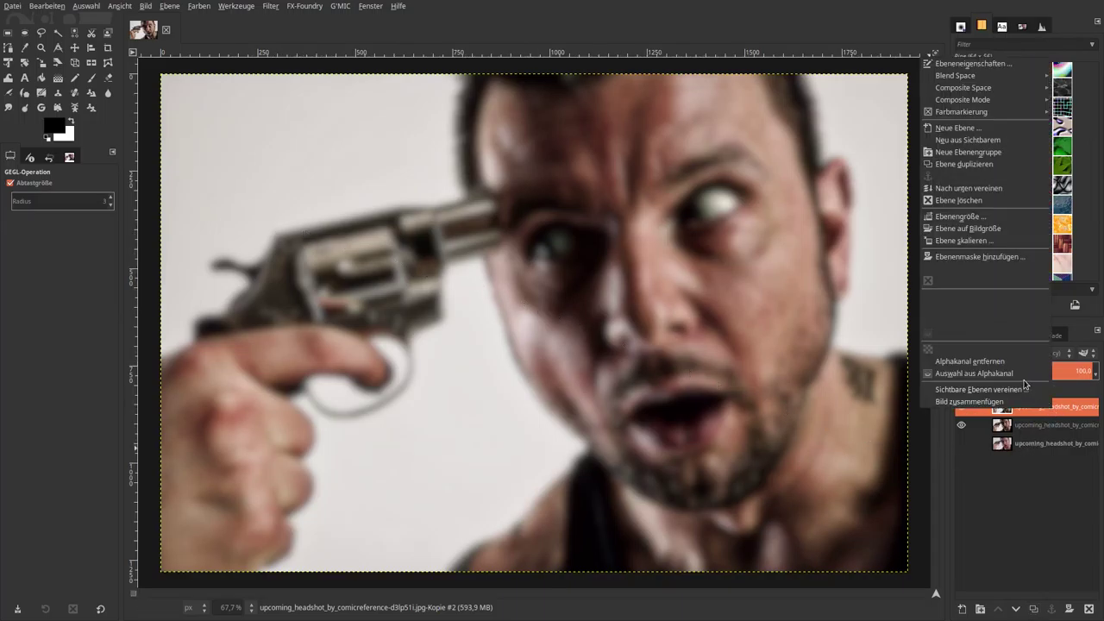
click(1016, 258)
click(991, 240)
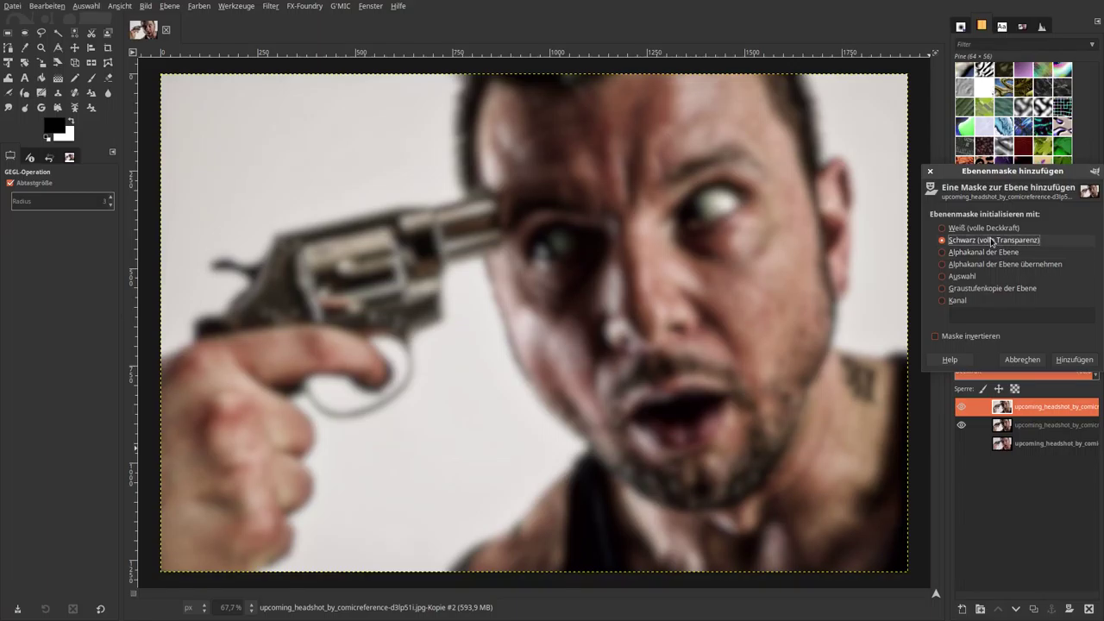
click(983, 228)
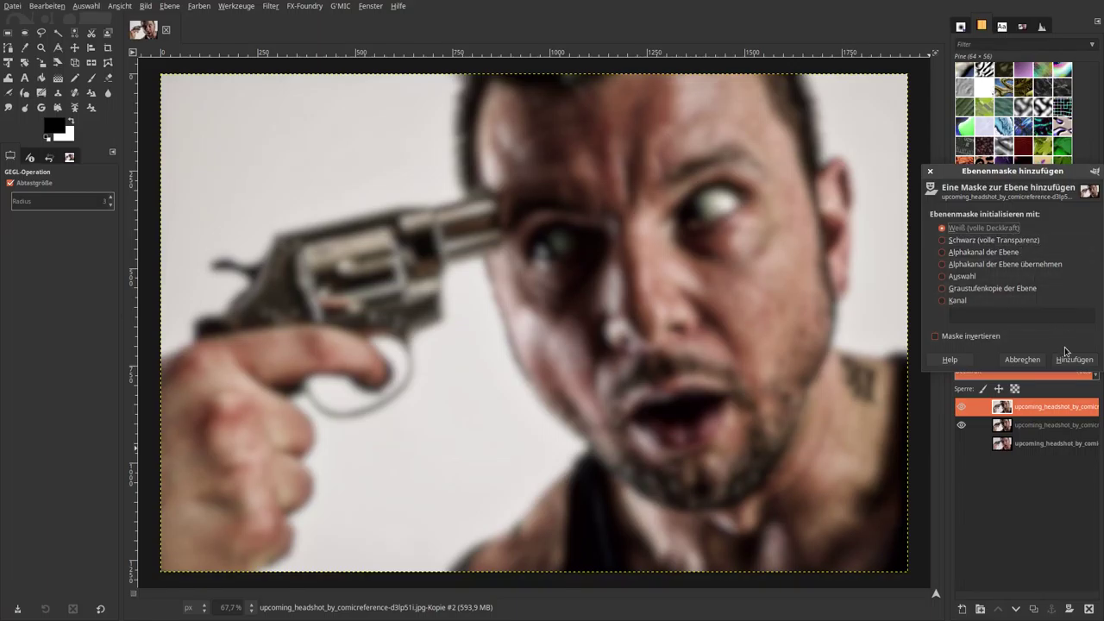
click(1072, 359)
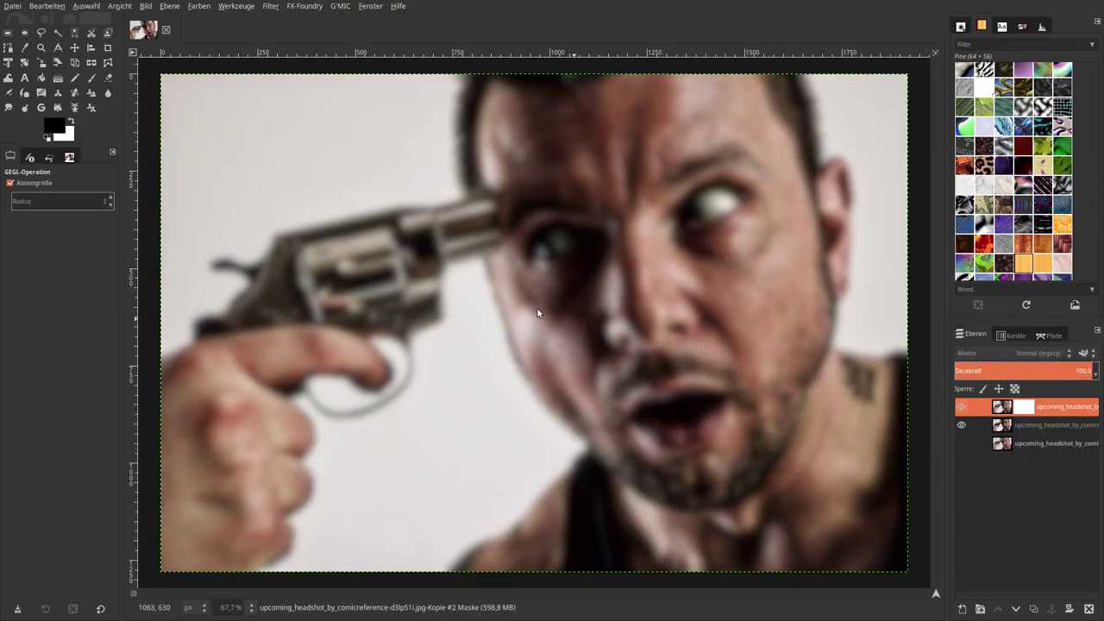
Set the foreground to mid grey 808080 and fill the blurred layer's mask with it.
click(60, 132)
click(176, 152)
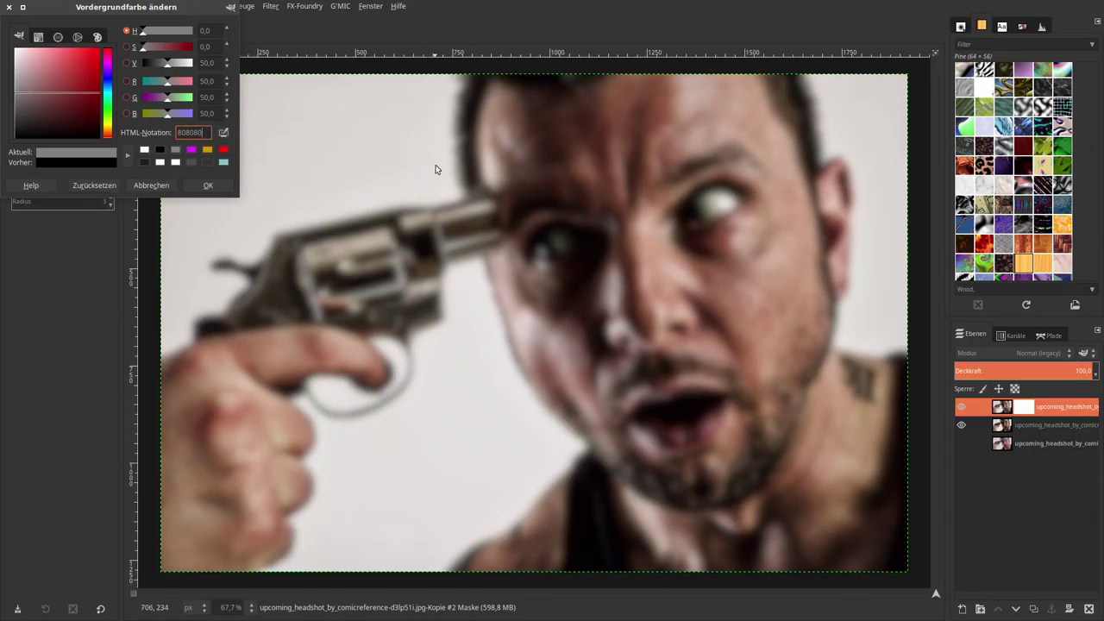
click(223, 189)
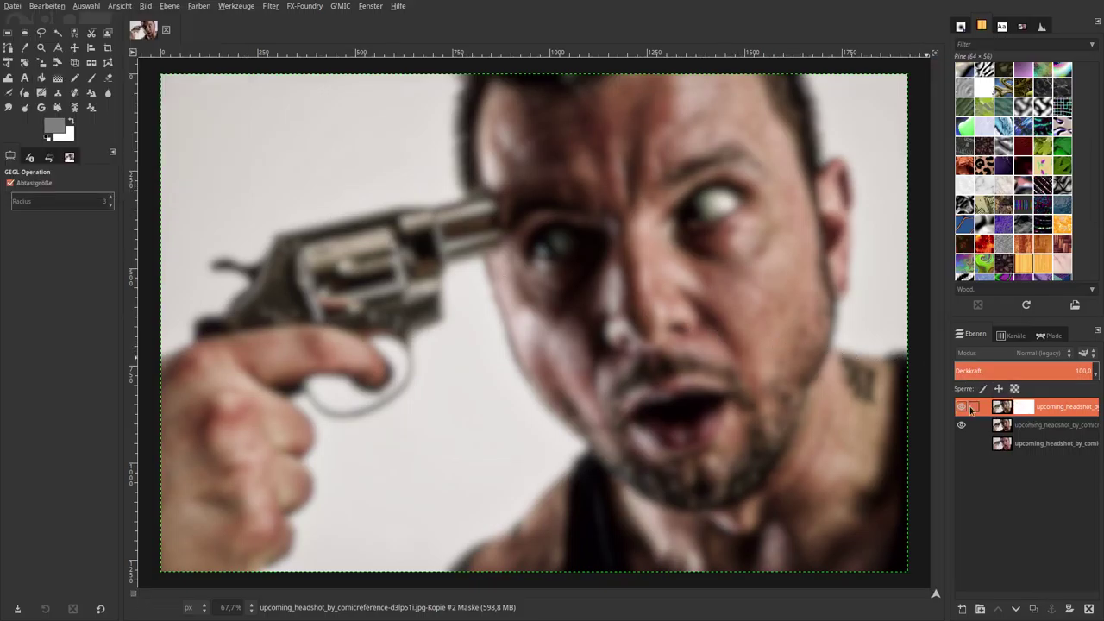
drag(55, 126, 433, 295)
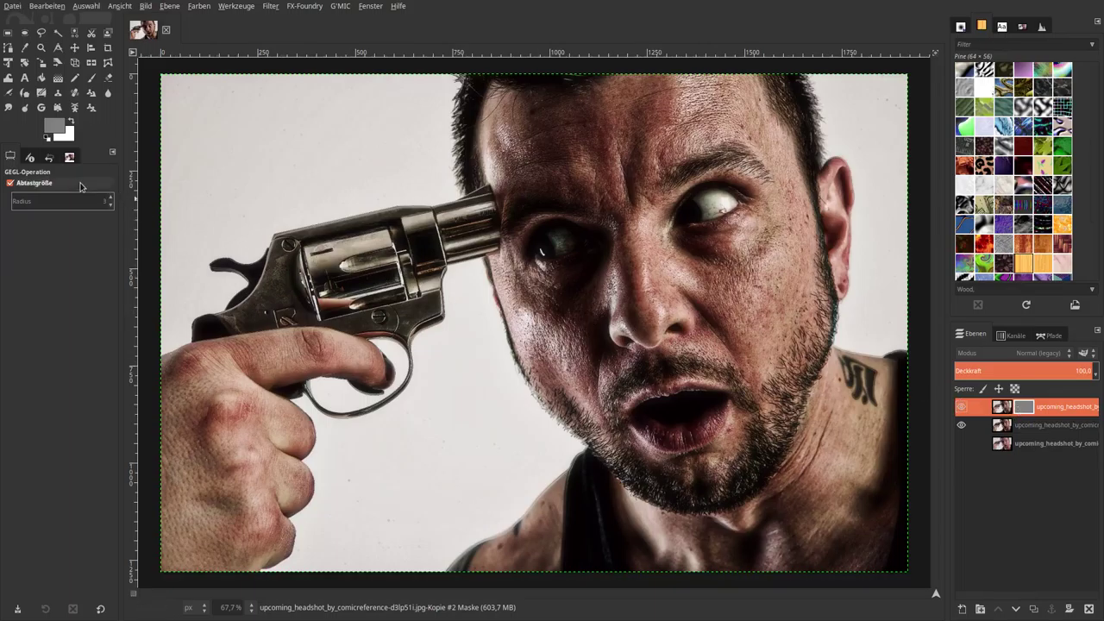
Reset colours to black and white and set up the Paintbrush with brush 2. Hardness 025 and smooth stroke.
click(48, 137)
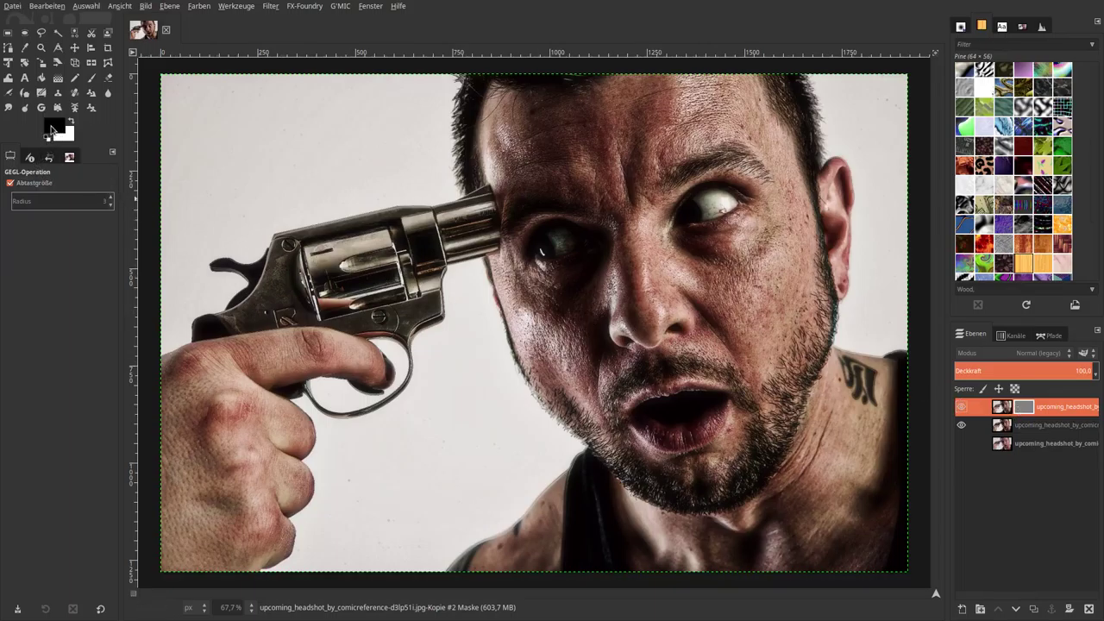
click(93, 79)
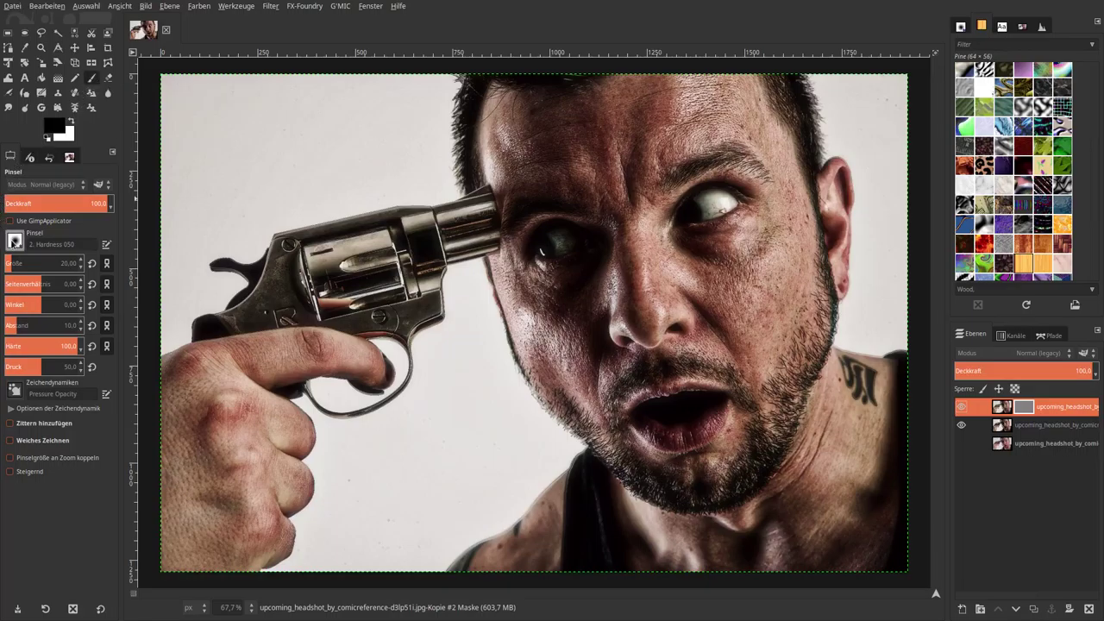
click(14, 242)
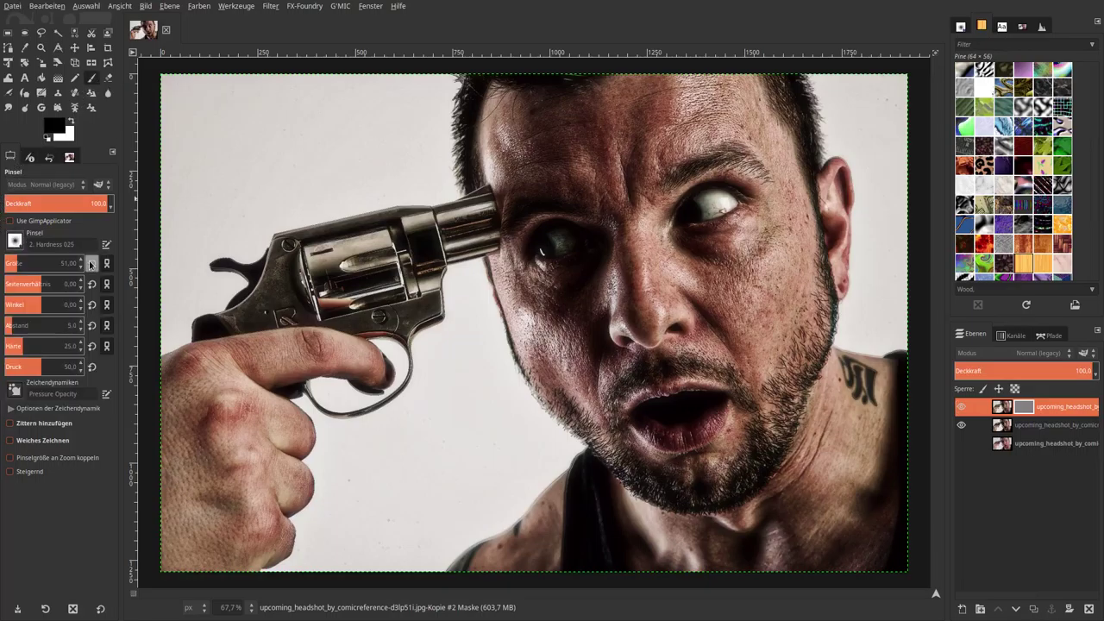
click(80, 269)
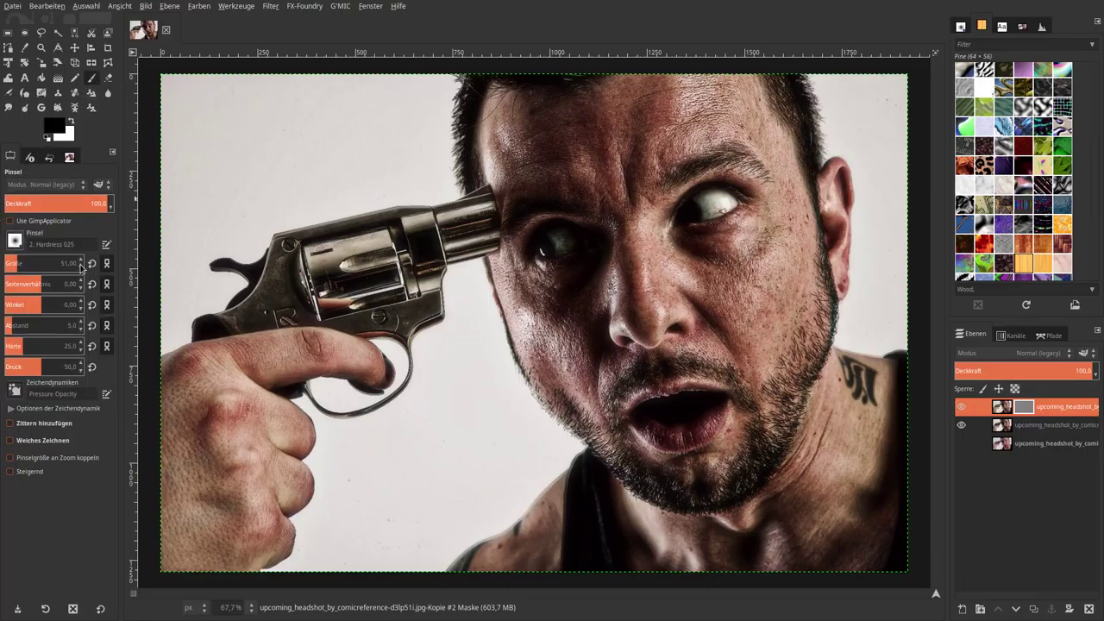
click(34, 440)
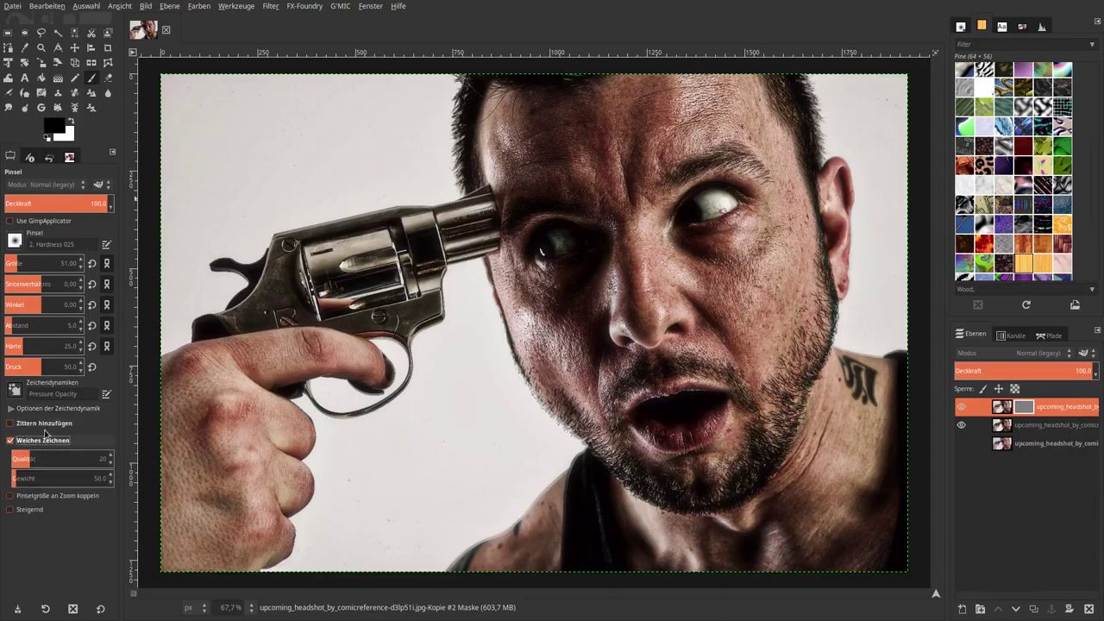
Paint black on the mask over both eyes to restore sharp detail.
click(556, 244)
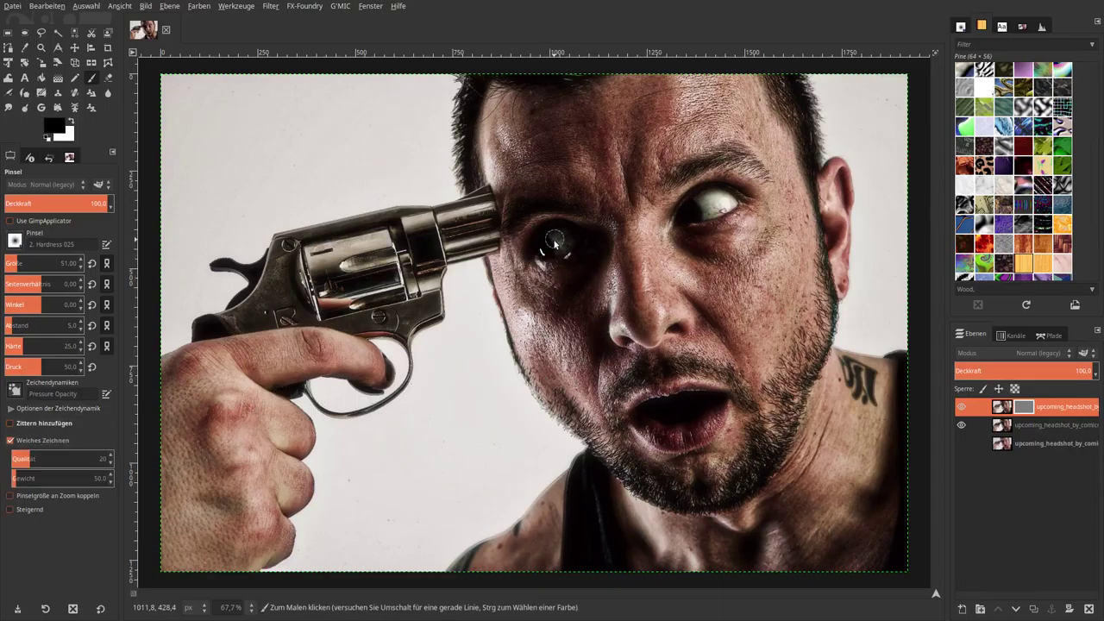
drag(564, 246, 573, 249)
drag(728, 206, 685, 216)
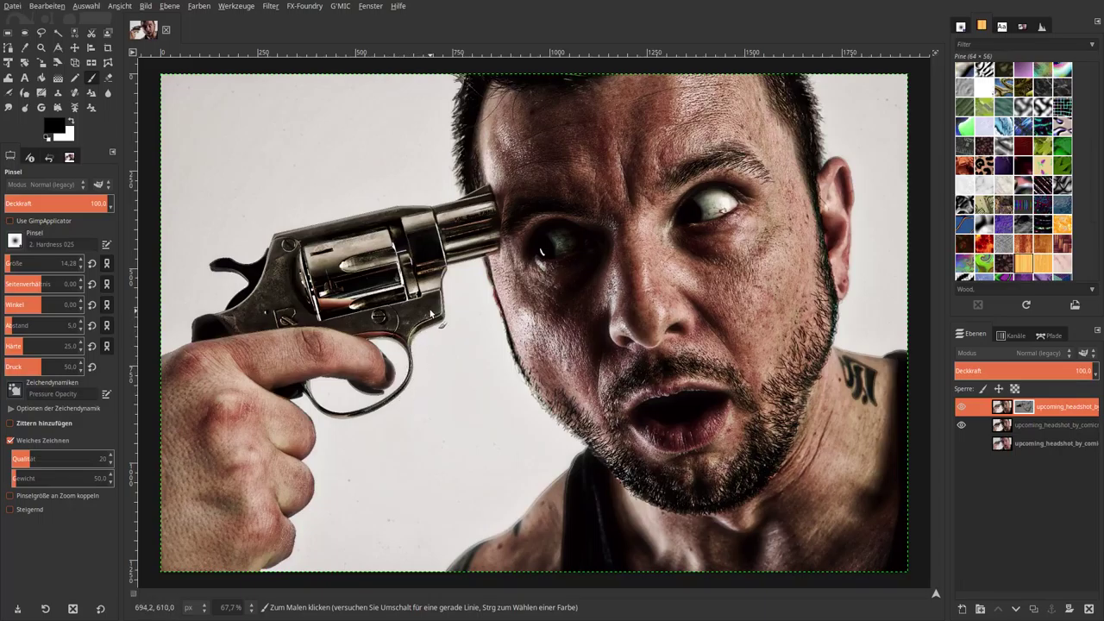
right_click(1010, 409)
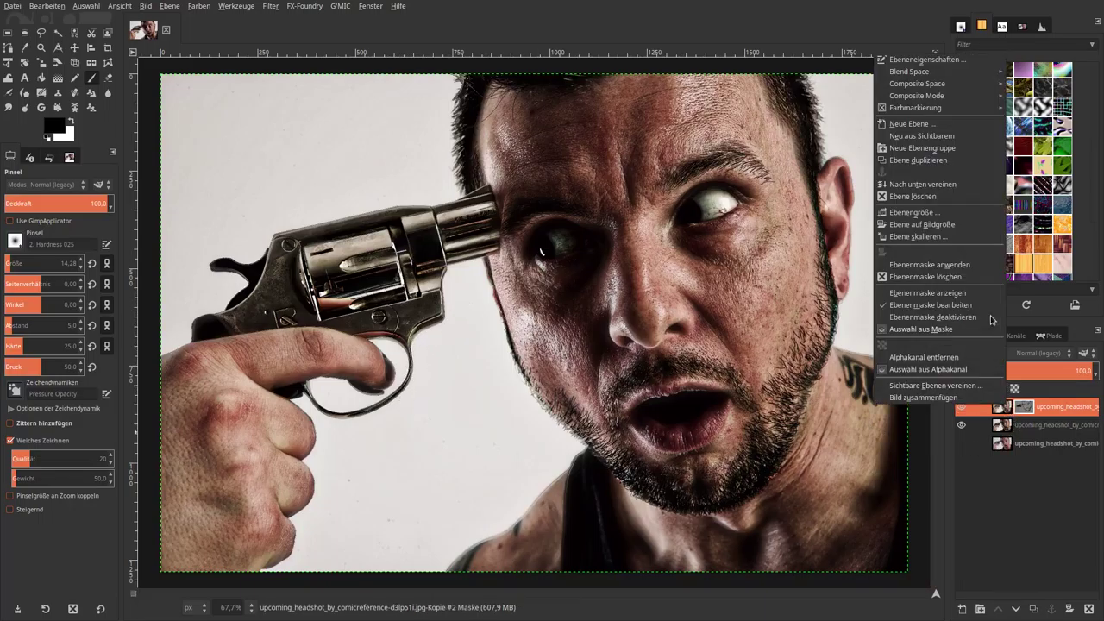
Merge the masked blur layer down, compare it with the original, then duplicate it.
click(953, 188)
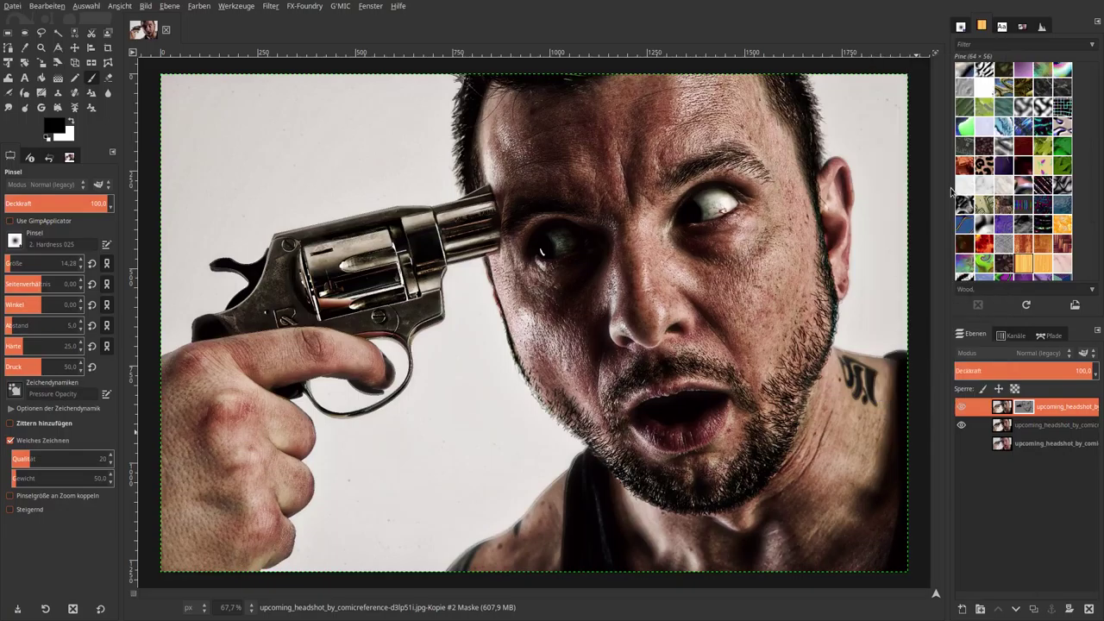
click(961, 408)
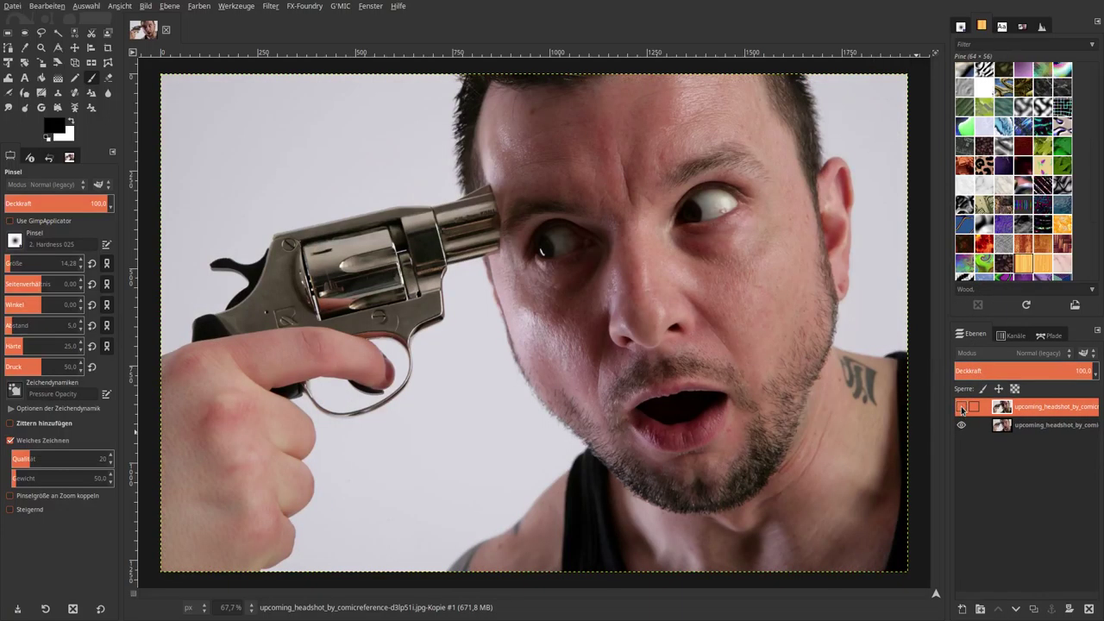
click(961, 408)
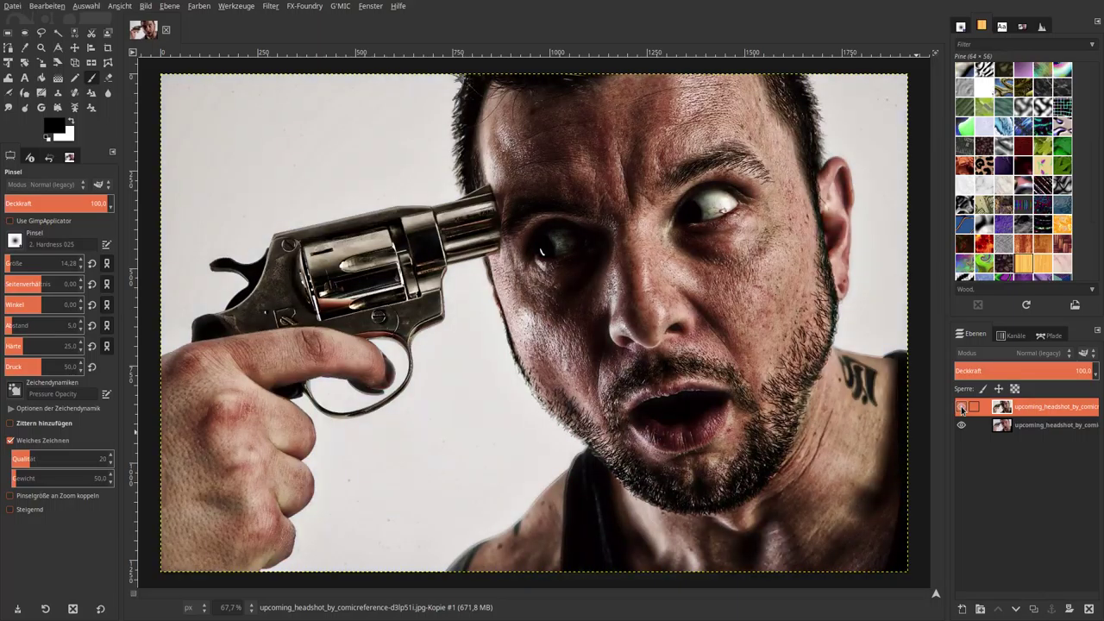
click(962, 407)
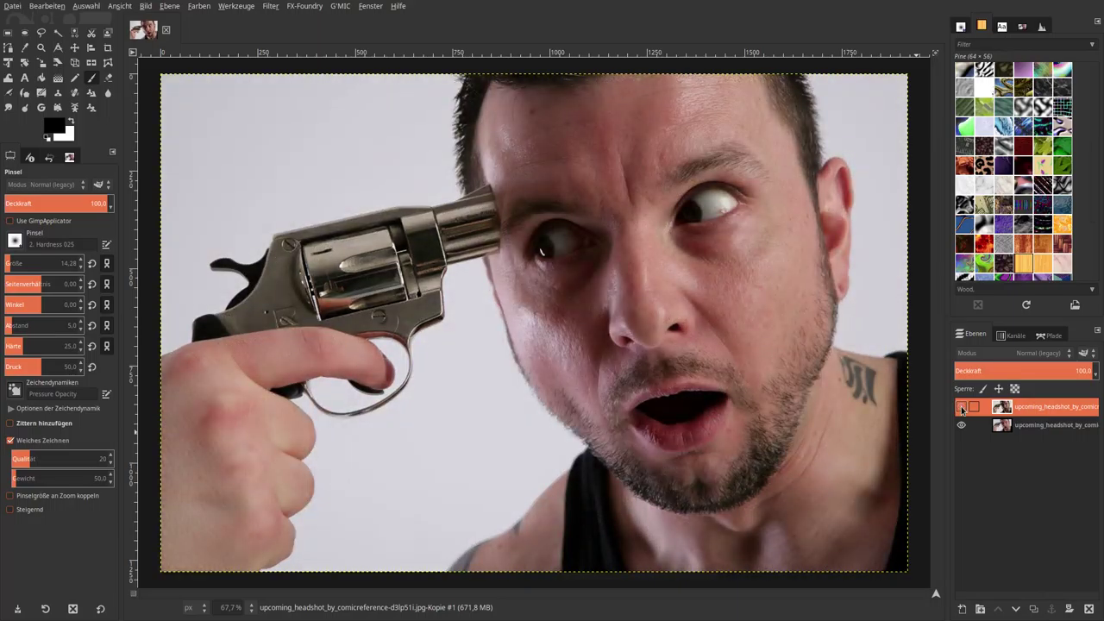
click(961, 408)
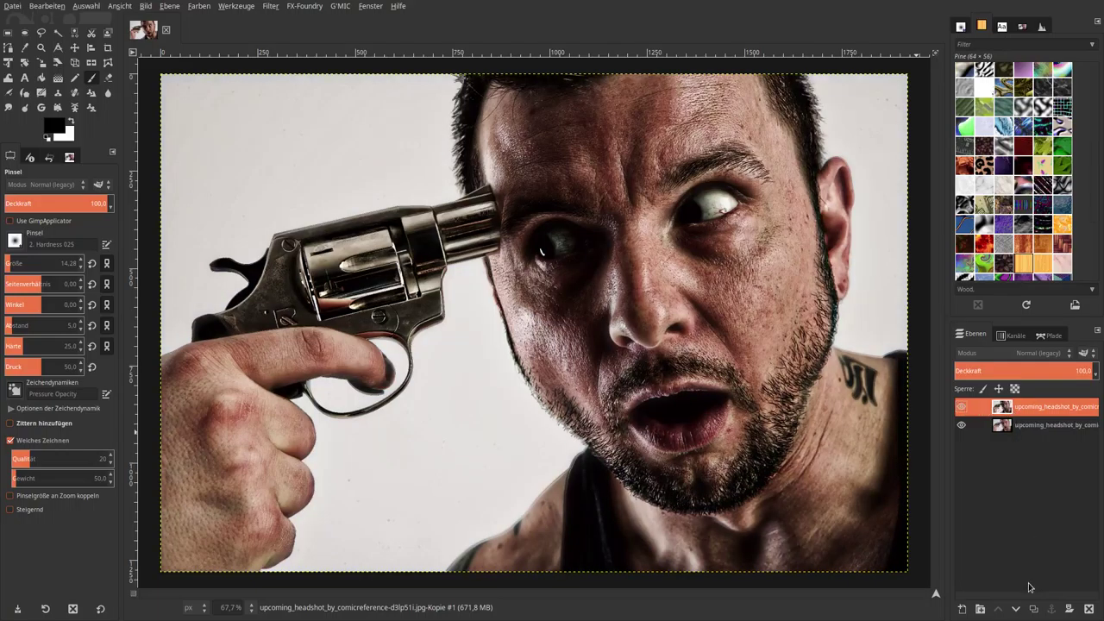
click(1033, 609)
Try automatic white balance on the top copy, then undo it.
click(962, 443)
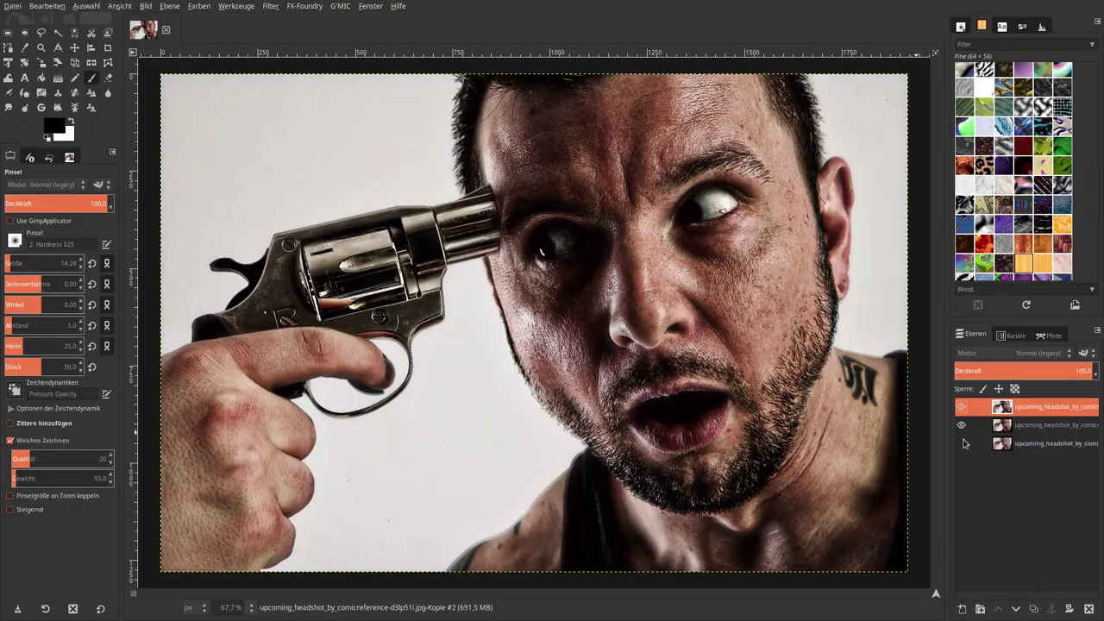
click(961, 431)
click(961, 443)
click(198, 6)
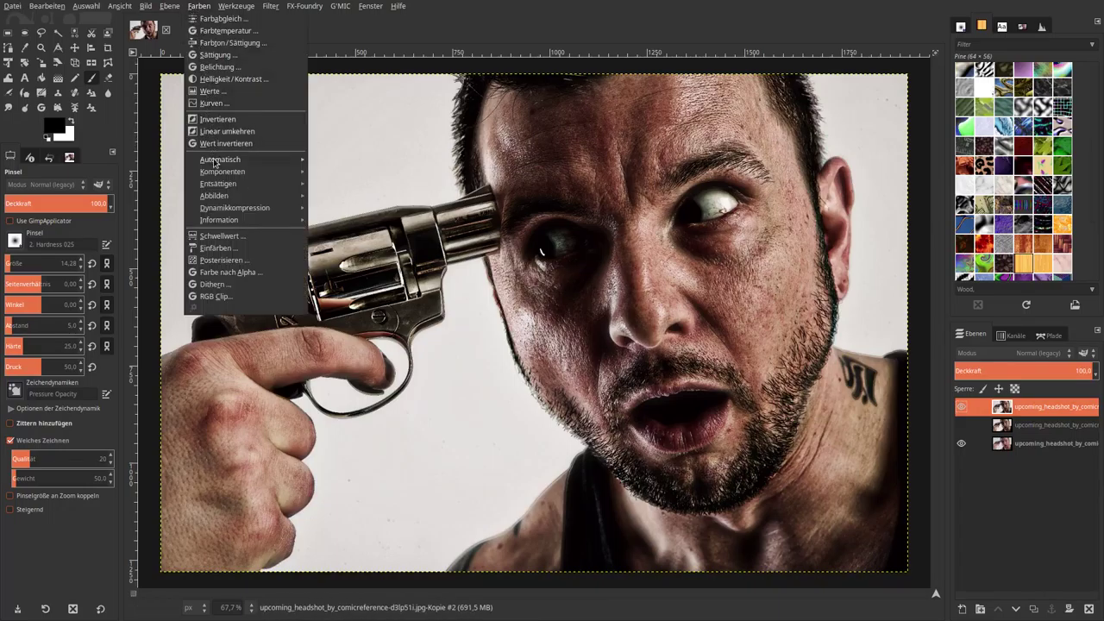
mouse_move(220, 160)
click(357, 176)
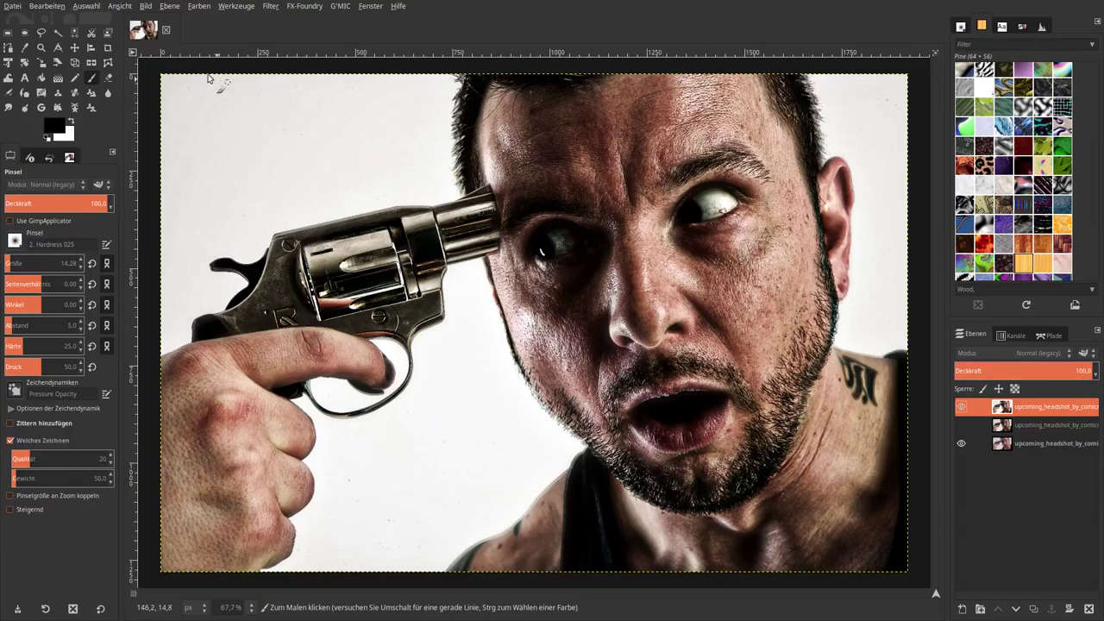
click(53, 7)
click(62, 19)
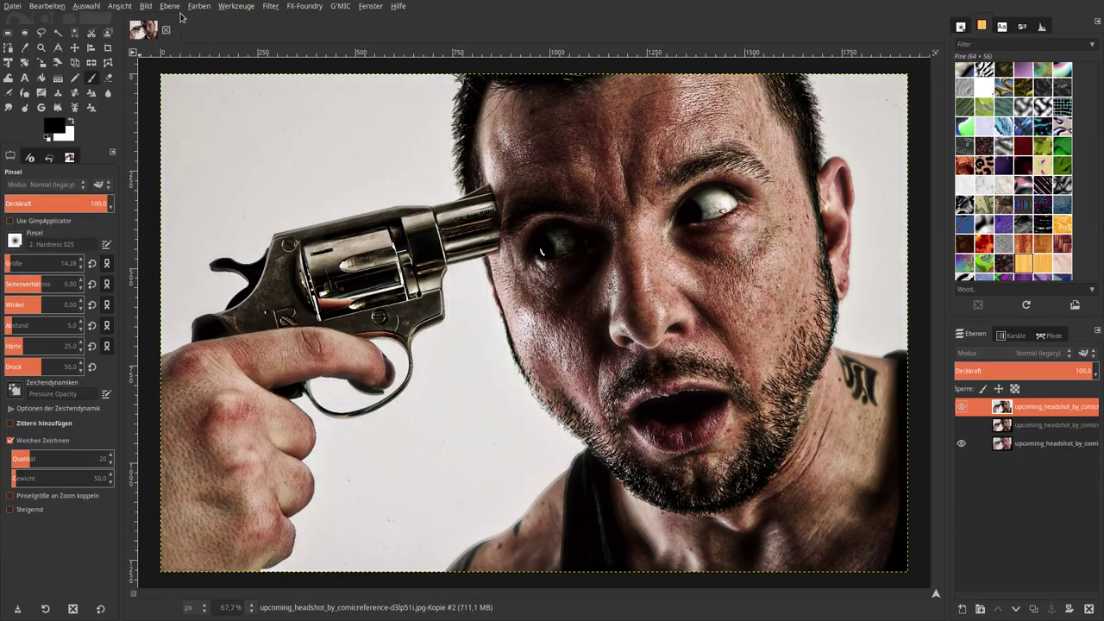
Apply Levels to the copy with input values 0, 1.18 and 94.93.
click(199, 6)
click(214, 92)
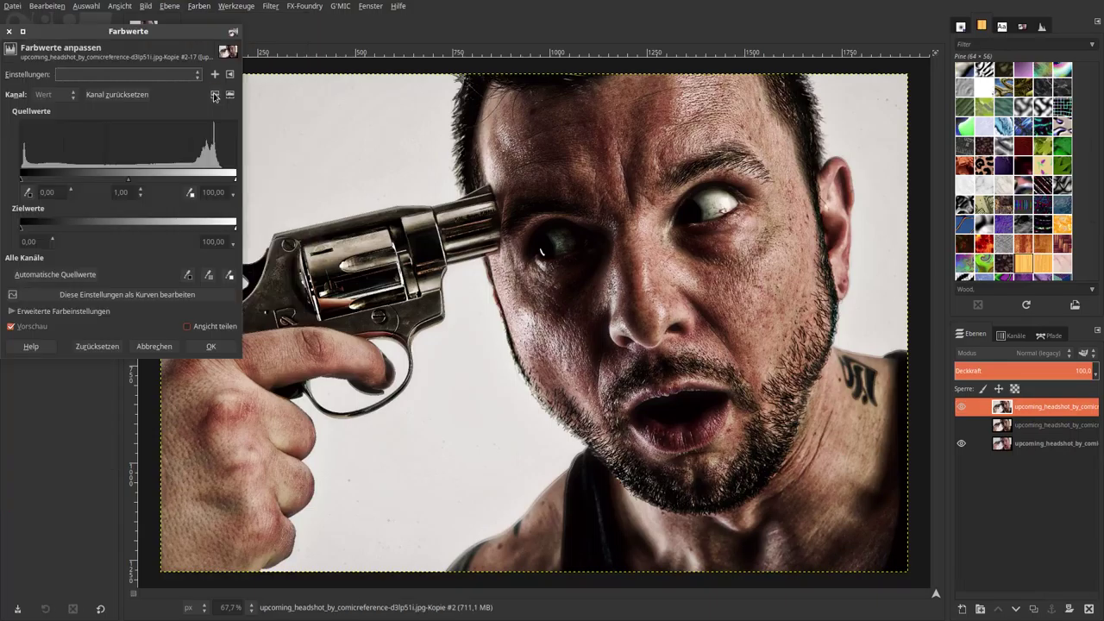
drag(227, 173, 226, 180)
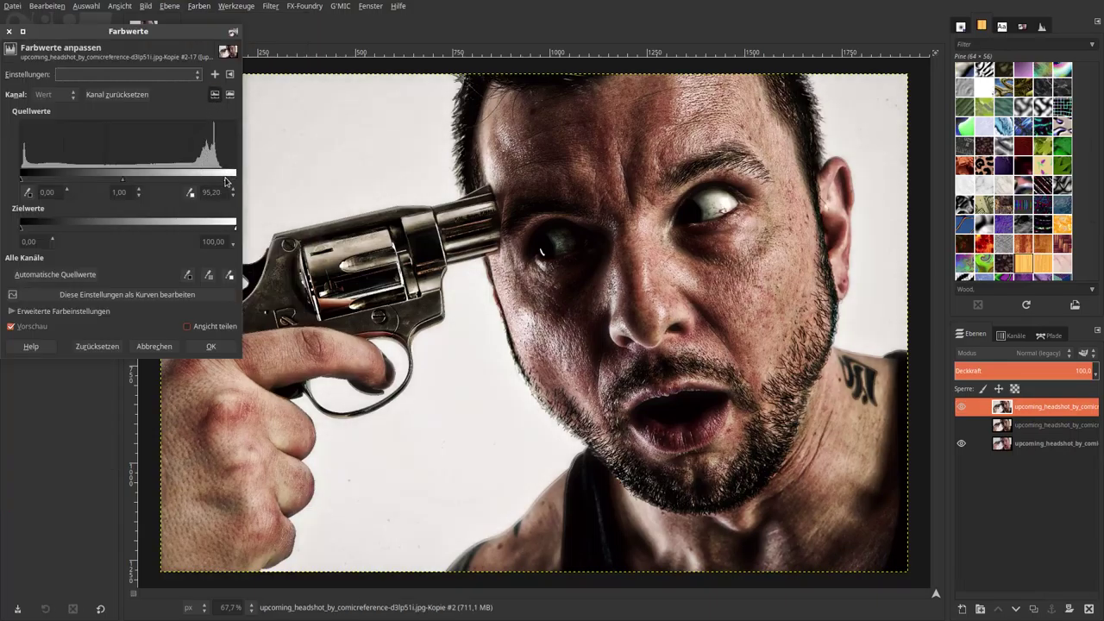
drag(124, 183, 115, 184)
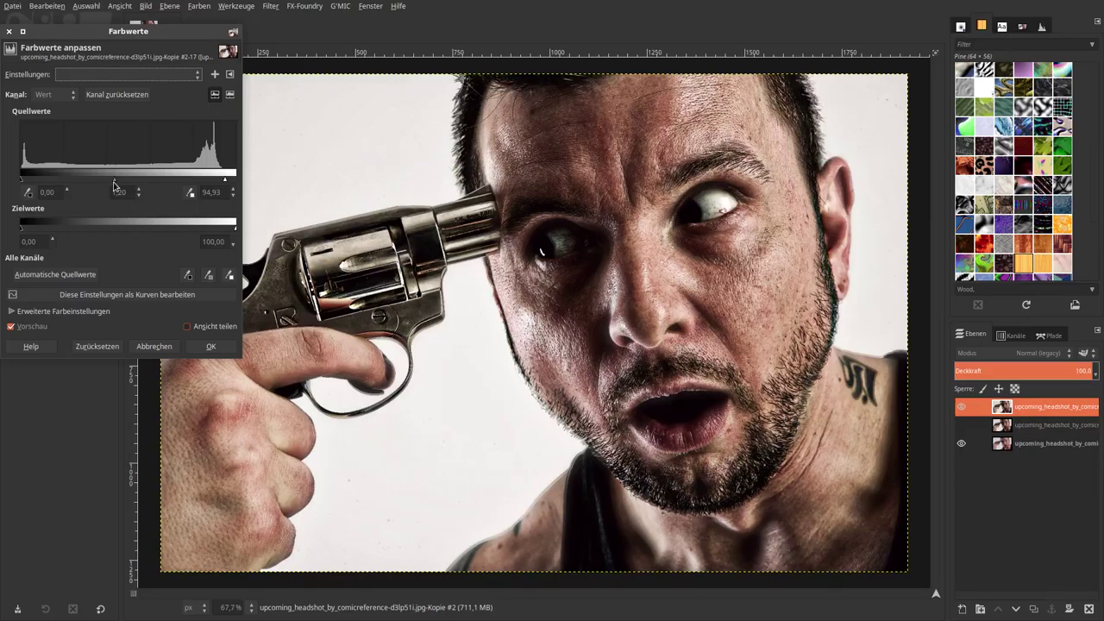
drag(114, 184, 110, 184)
click(234, 346)
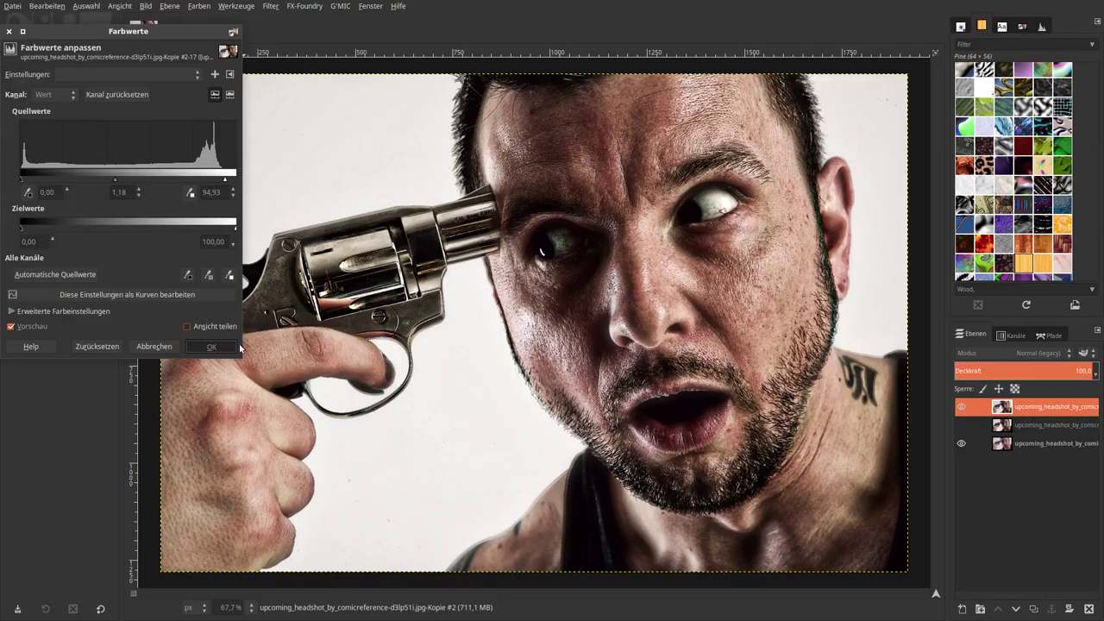
Toggle layer visibility repeatedly to compare the brightened portrait against the original photo.
click(961, 406)
click(962, 424)
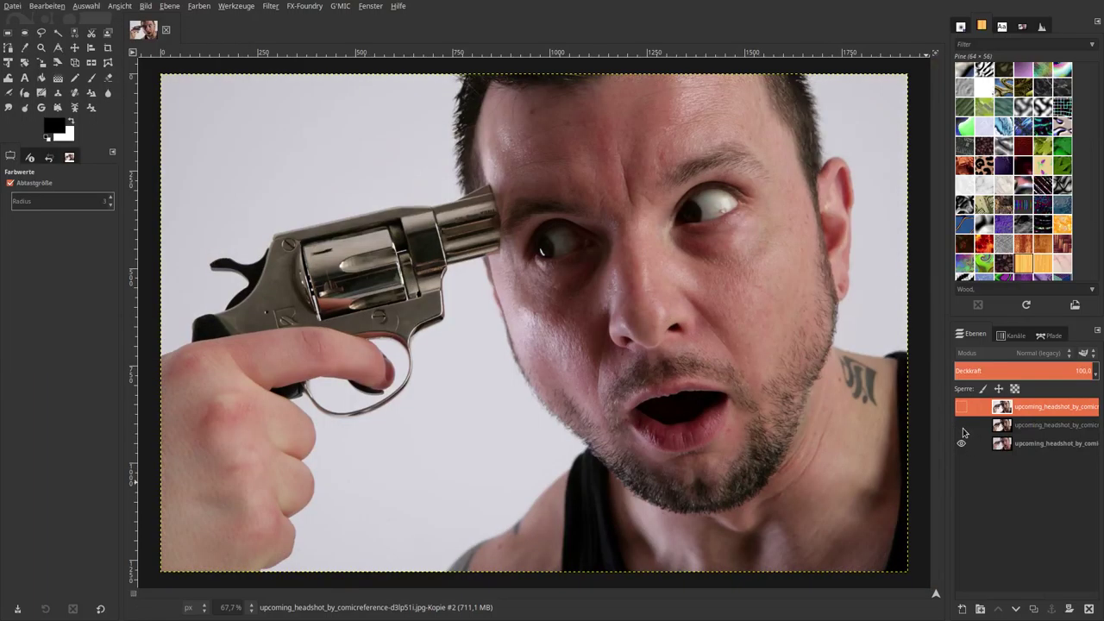
click(961, 425)
click(962, 406)
click(962, 406)
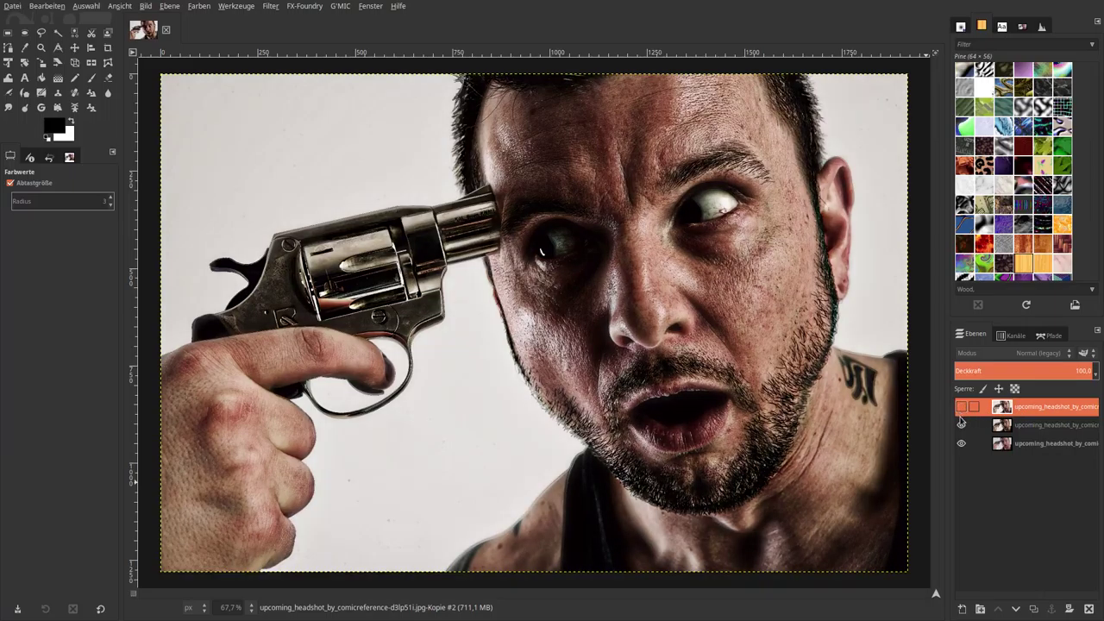
click(962, 407)
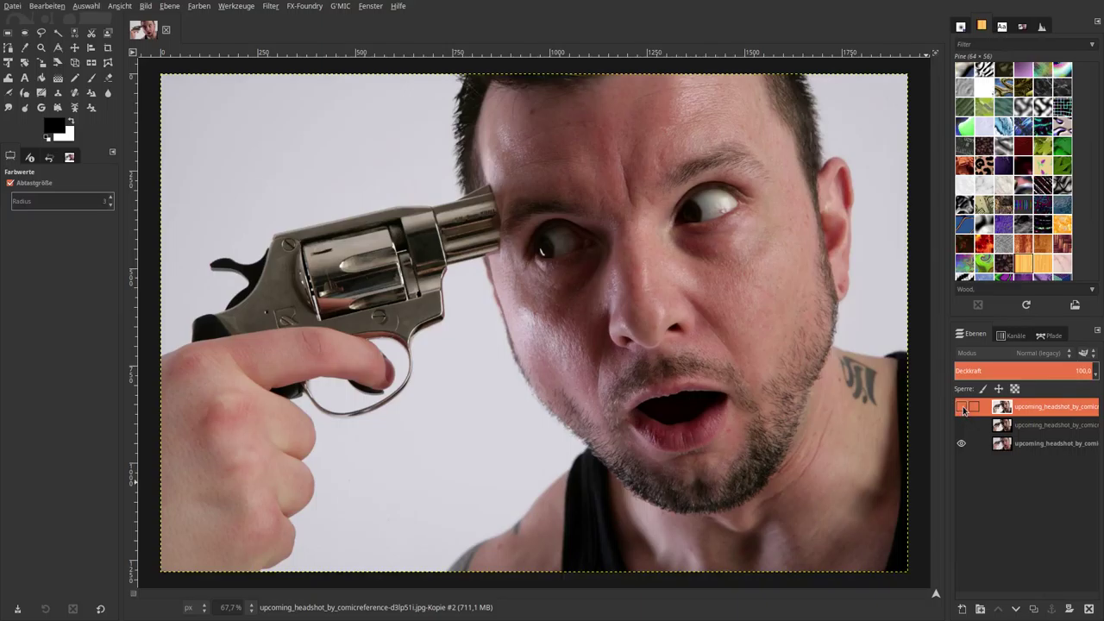
click(962, 407)
click(962, 408)
click(962, 408)
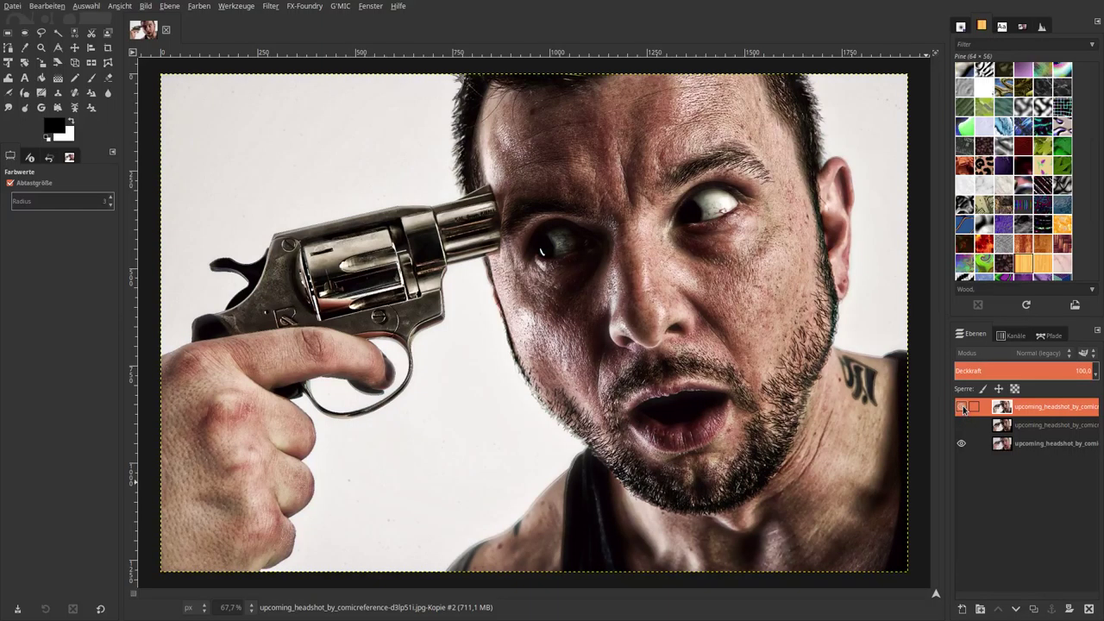